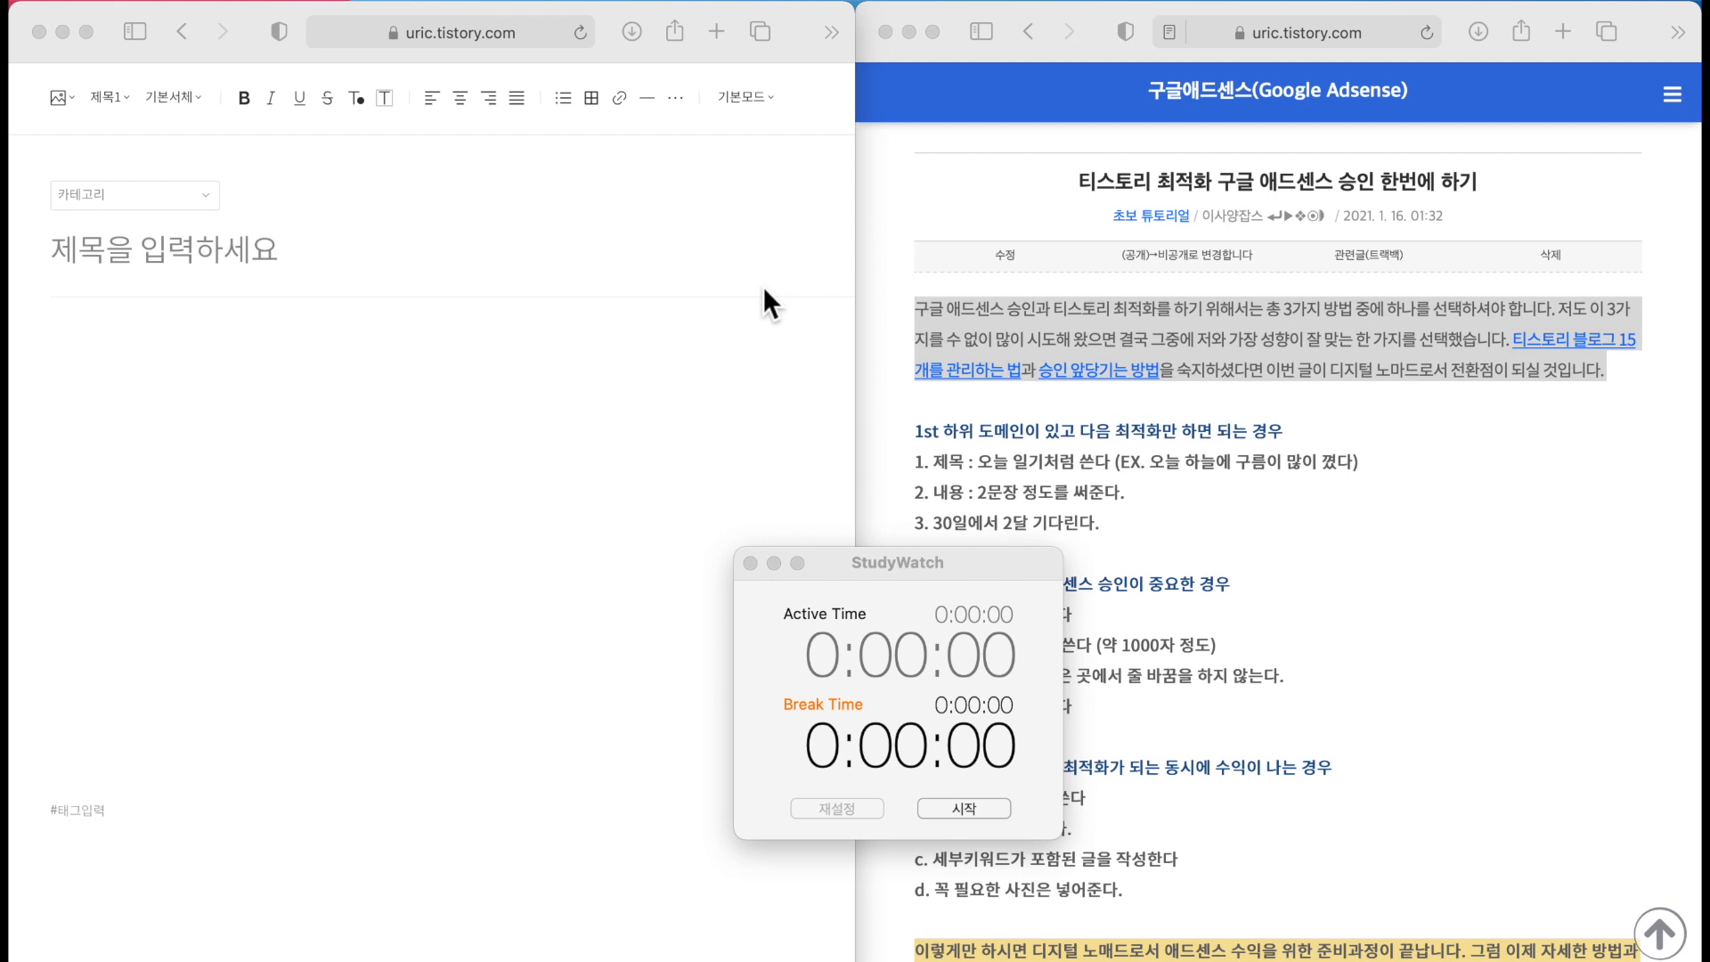
Start the StudyWatch timer, dictate a paragraph about the drama 싸이코지만 괜찮아 into the post body, and switch the timer when finished.
left_click(466, 408)
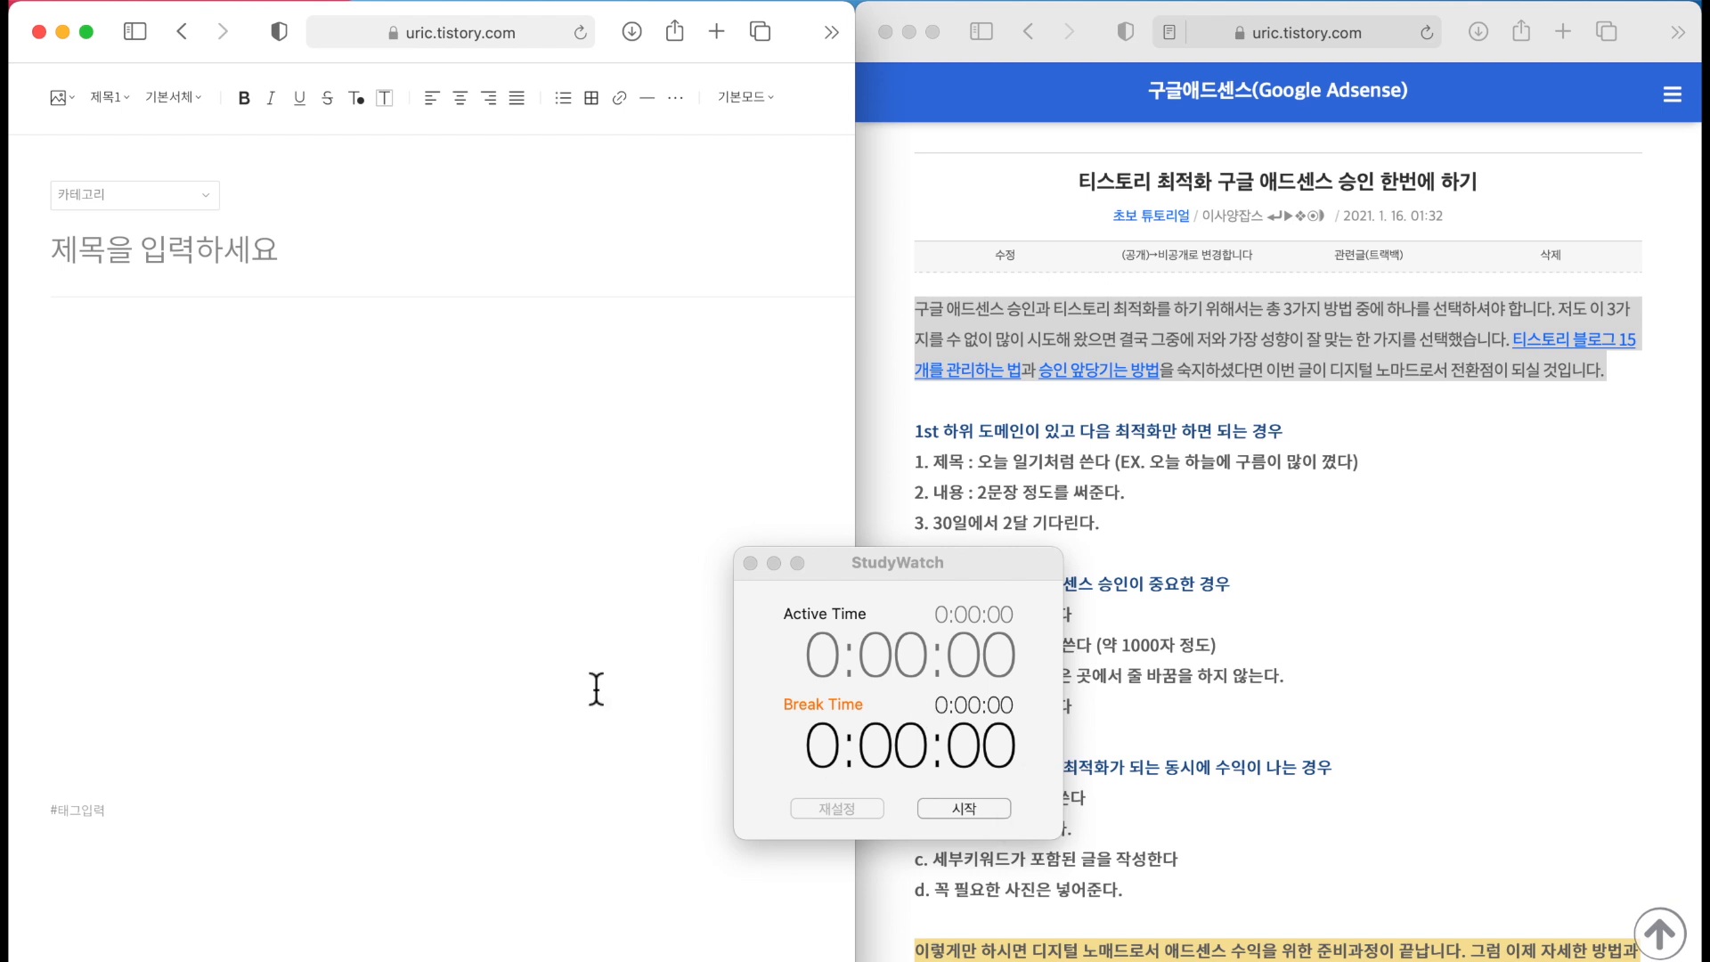
left_click(984, 809)
left_click(538, 618)
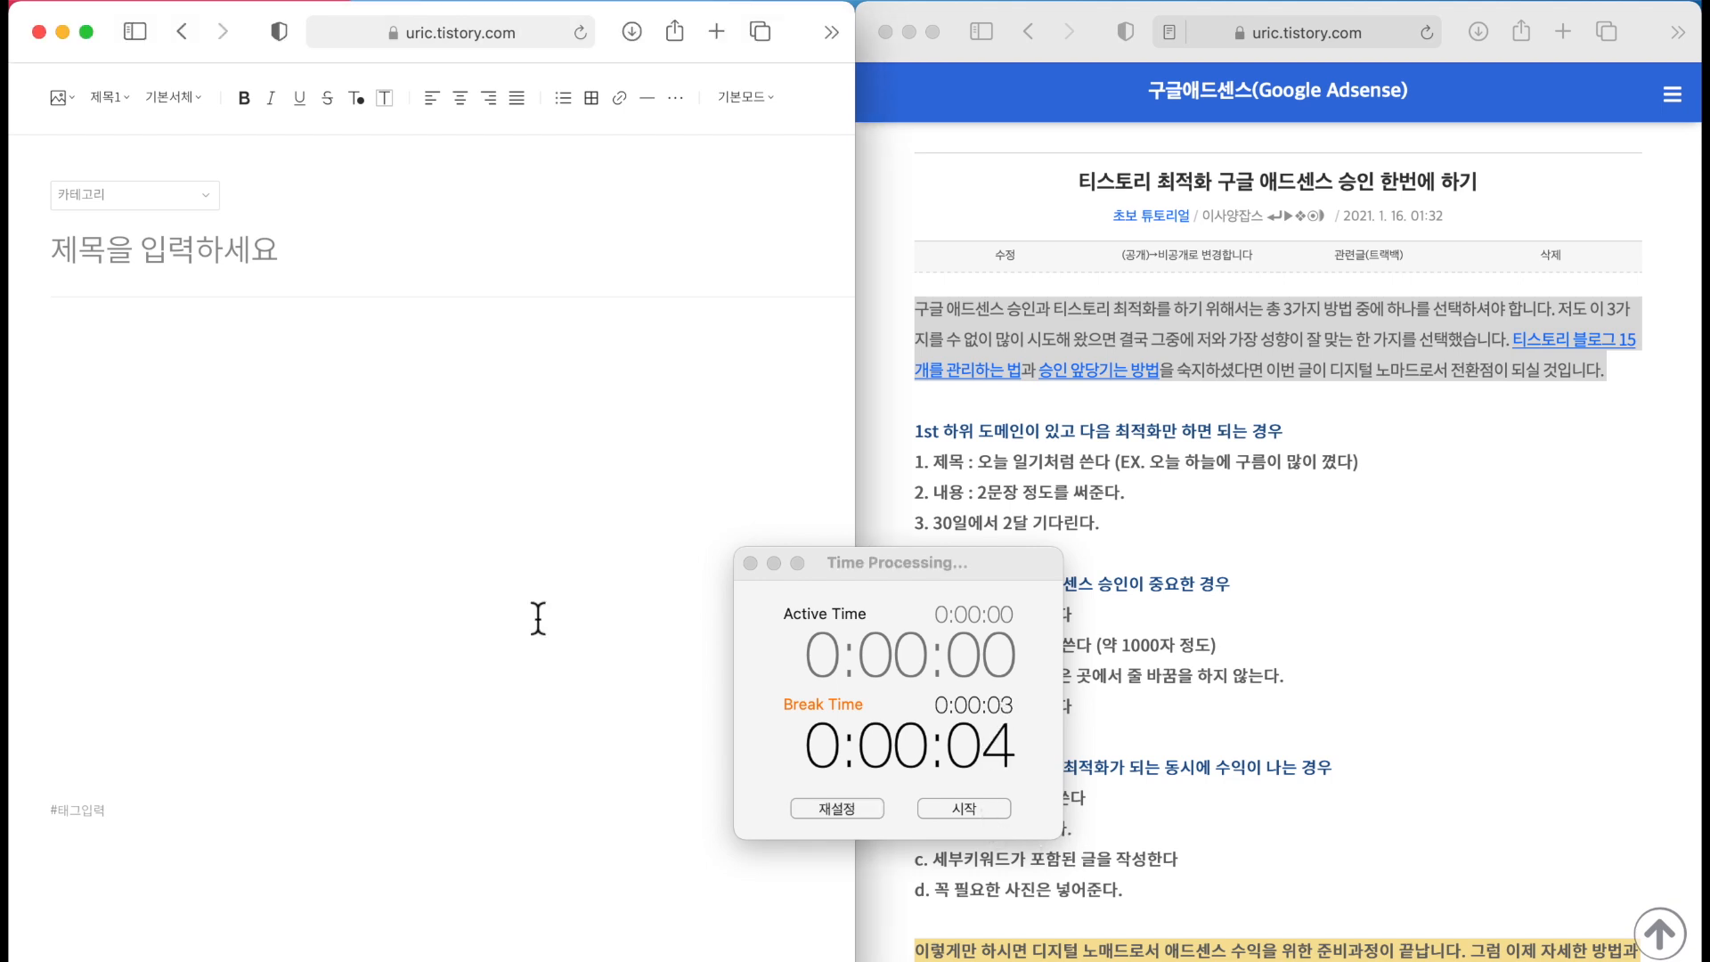
key("fn")
key("fn")
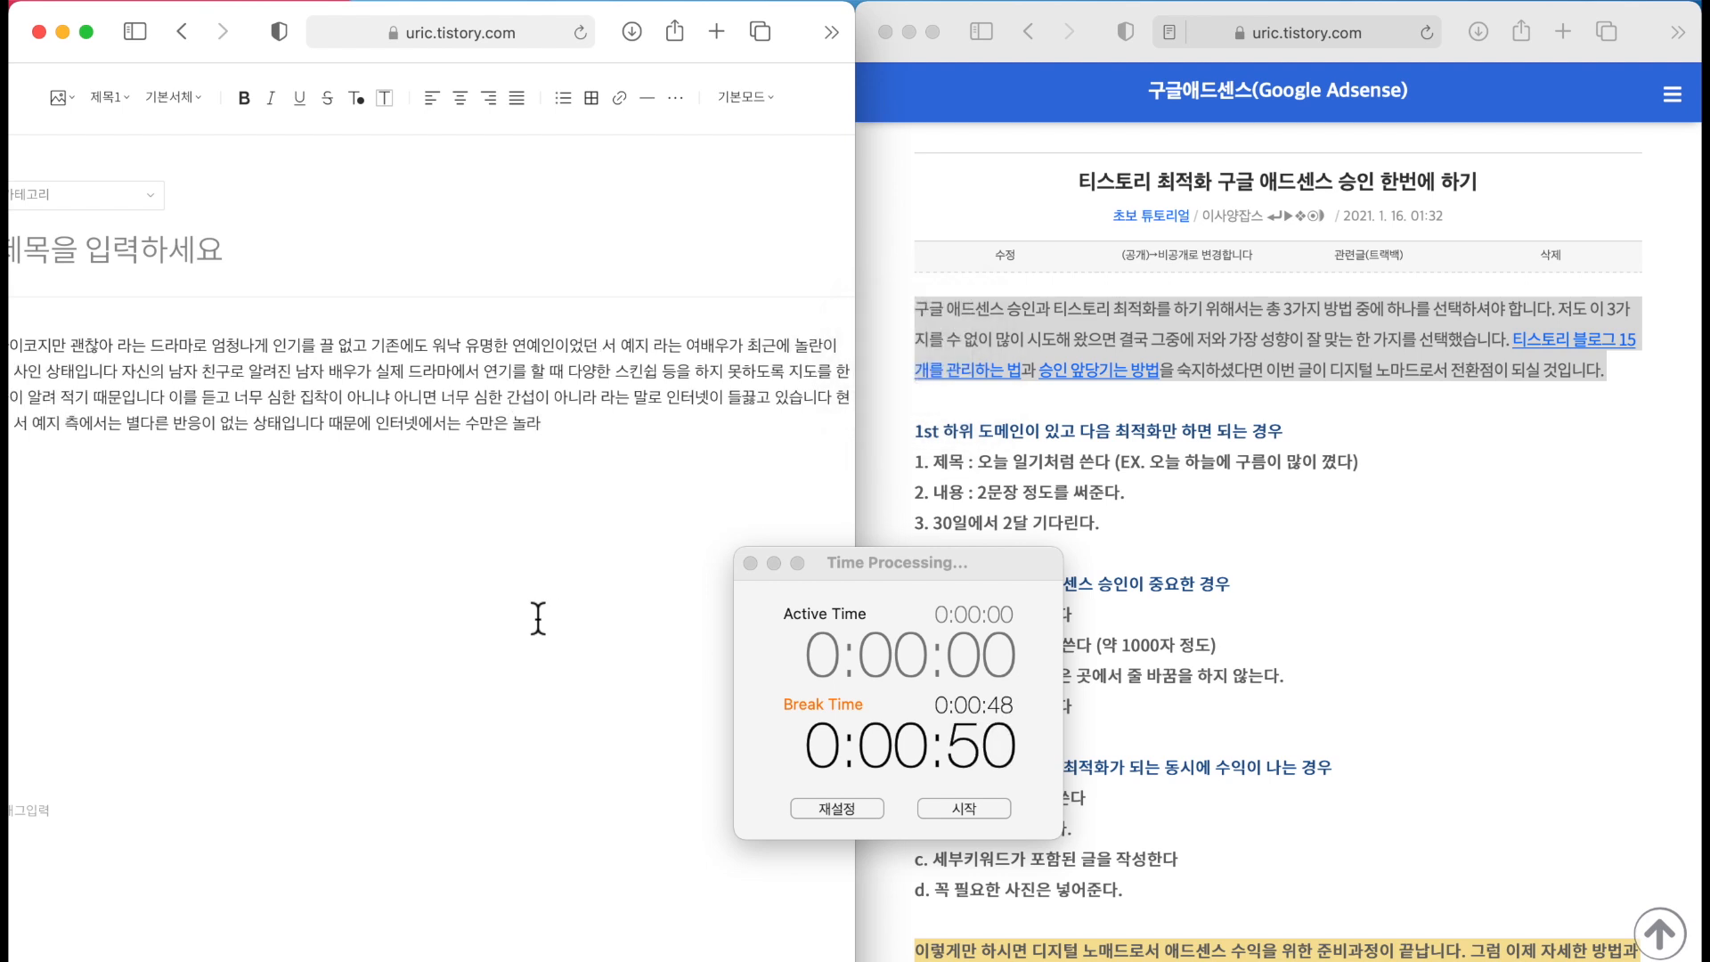
left_click(920, 806)
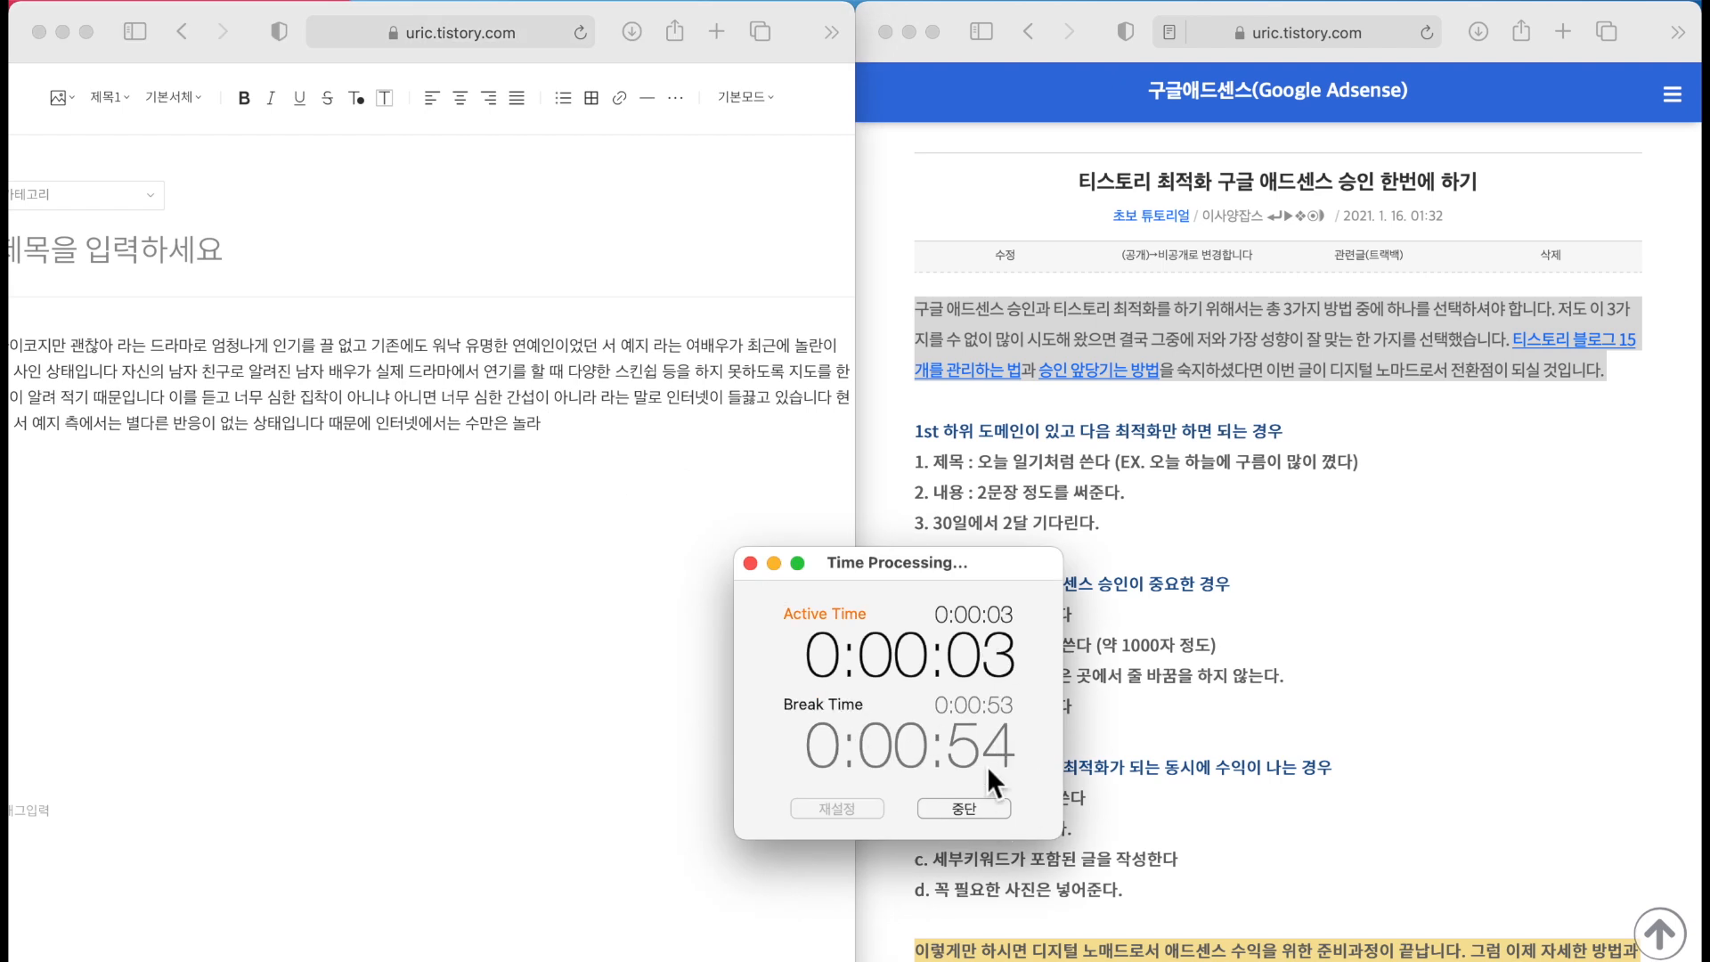
Copy the dictated paragraph into the empty Evernote note and check its character count in the note information.
left_click(630, 439)
left_click_drag(629, 439, 14, 329)
key("ctrl+c")
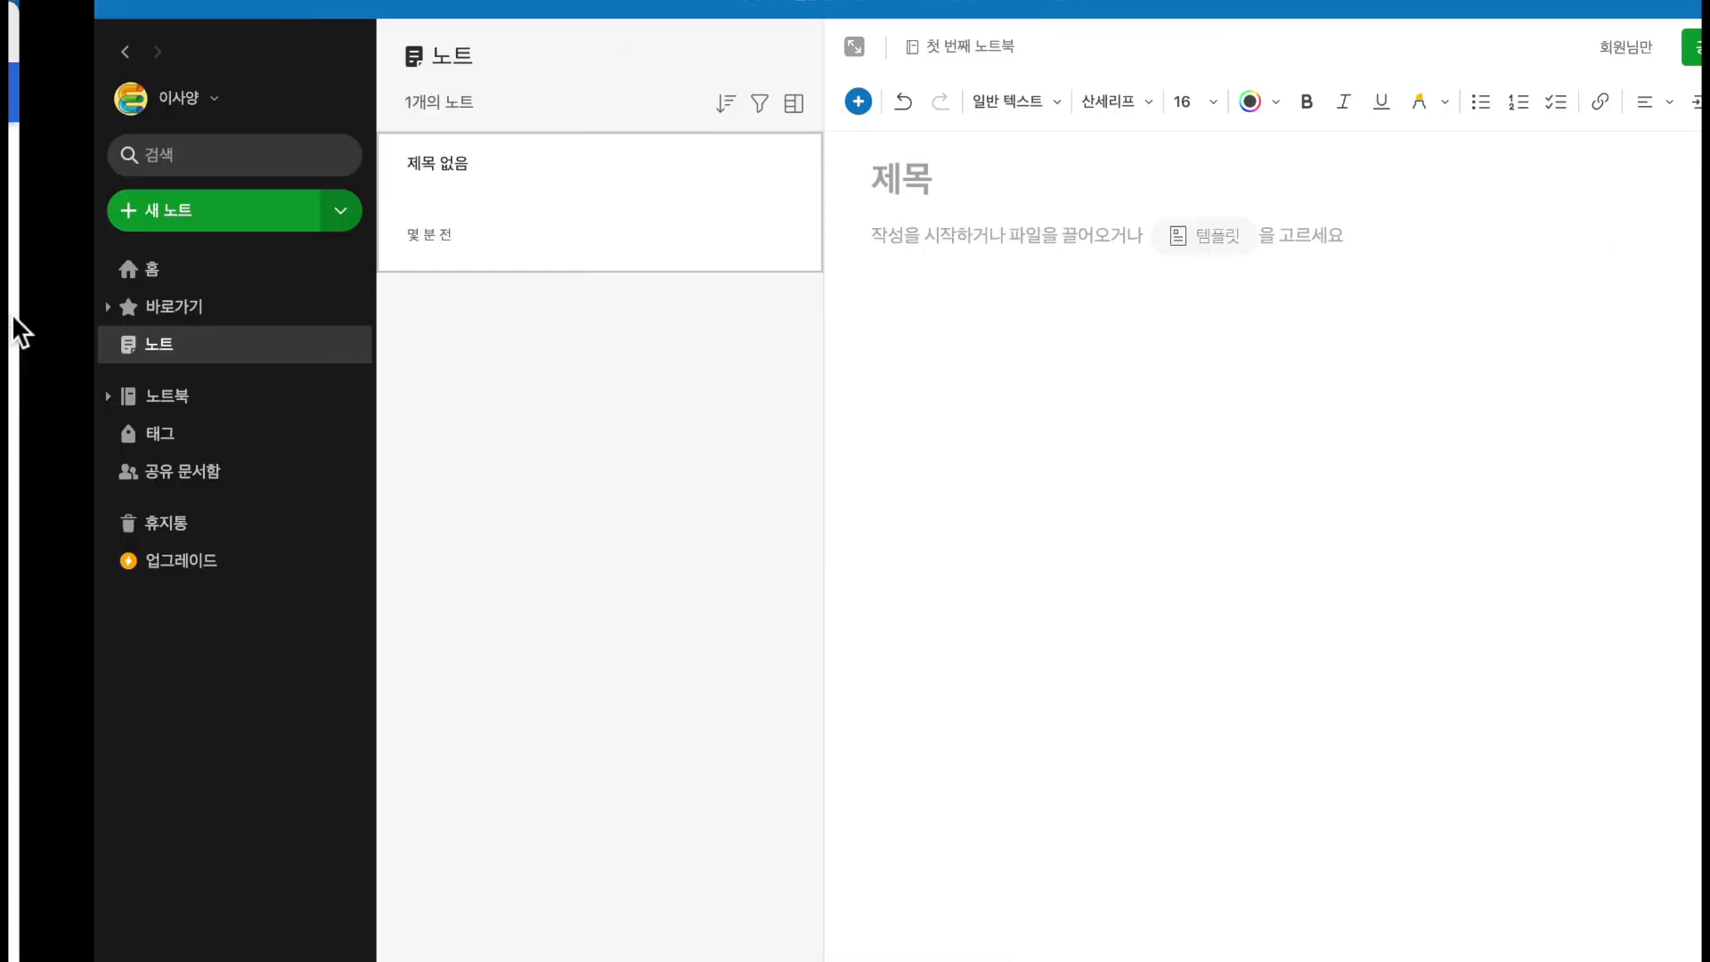
left_click(941, 361)
key("ctrl+v")
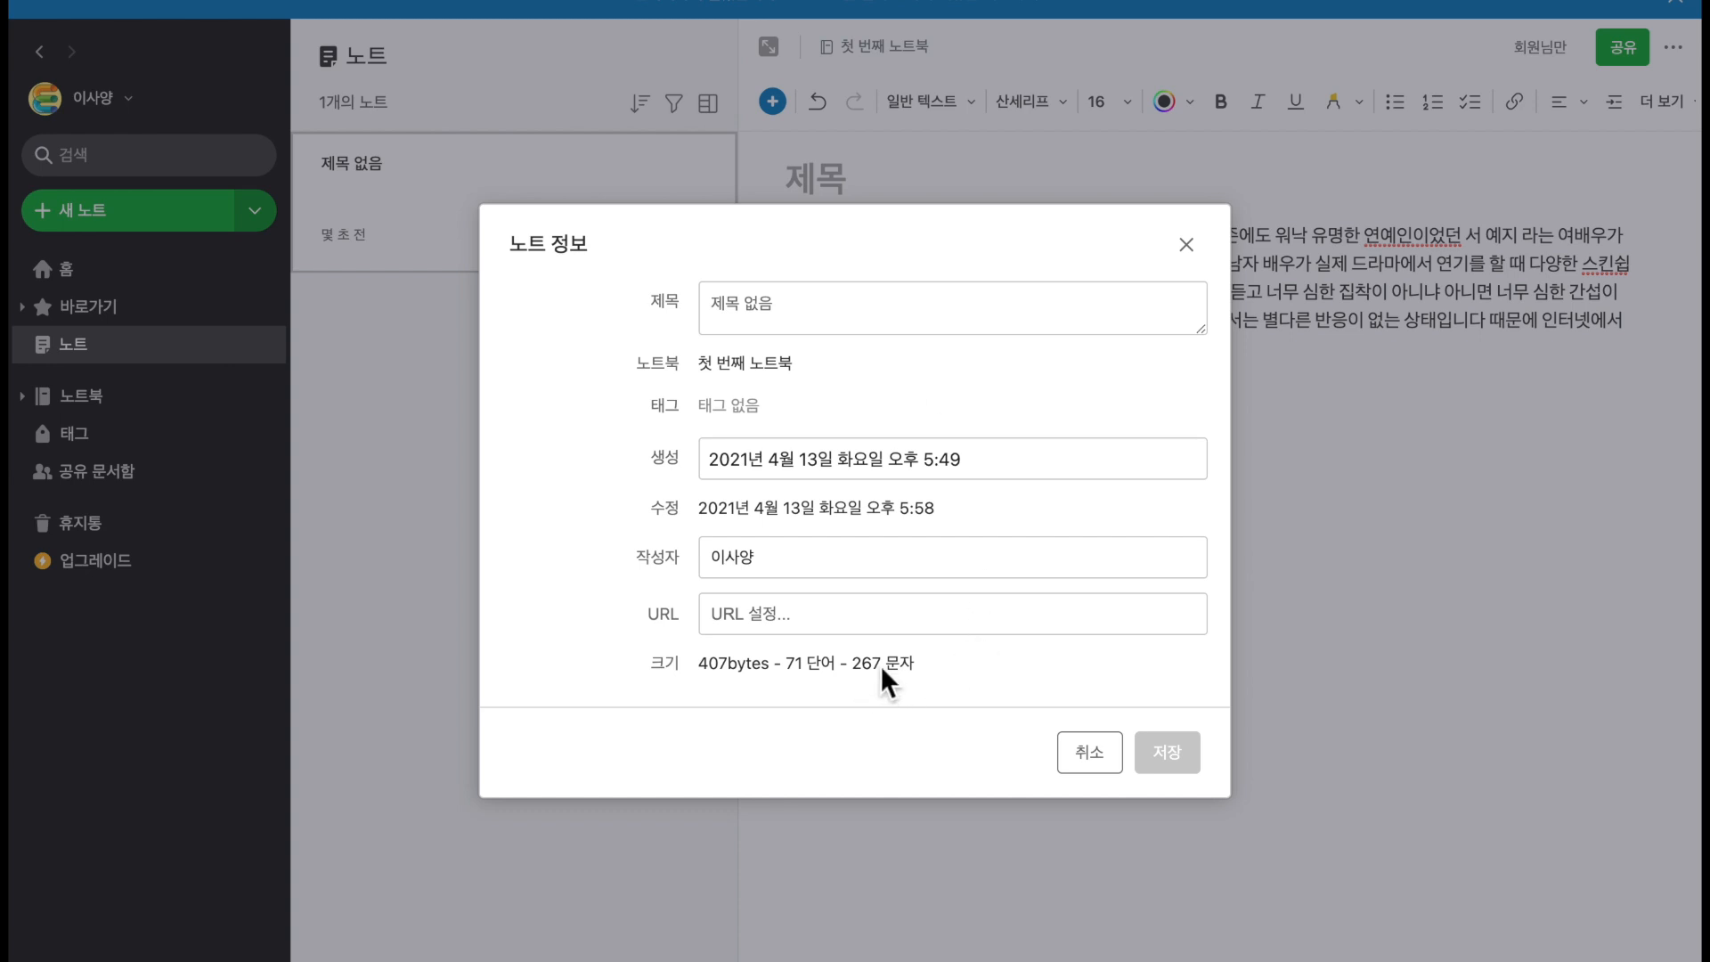
left_click(1093, 772)
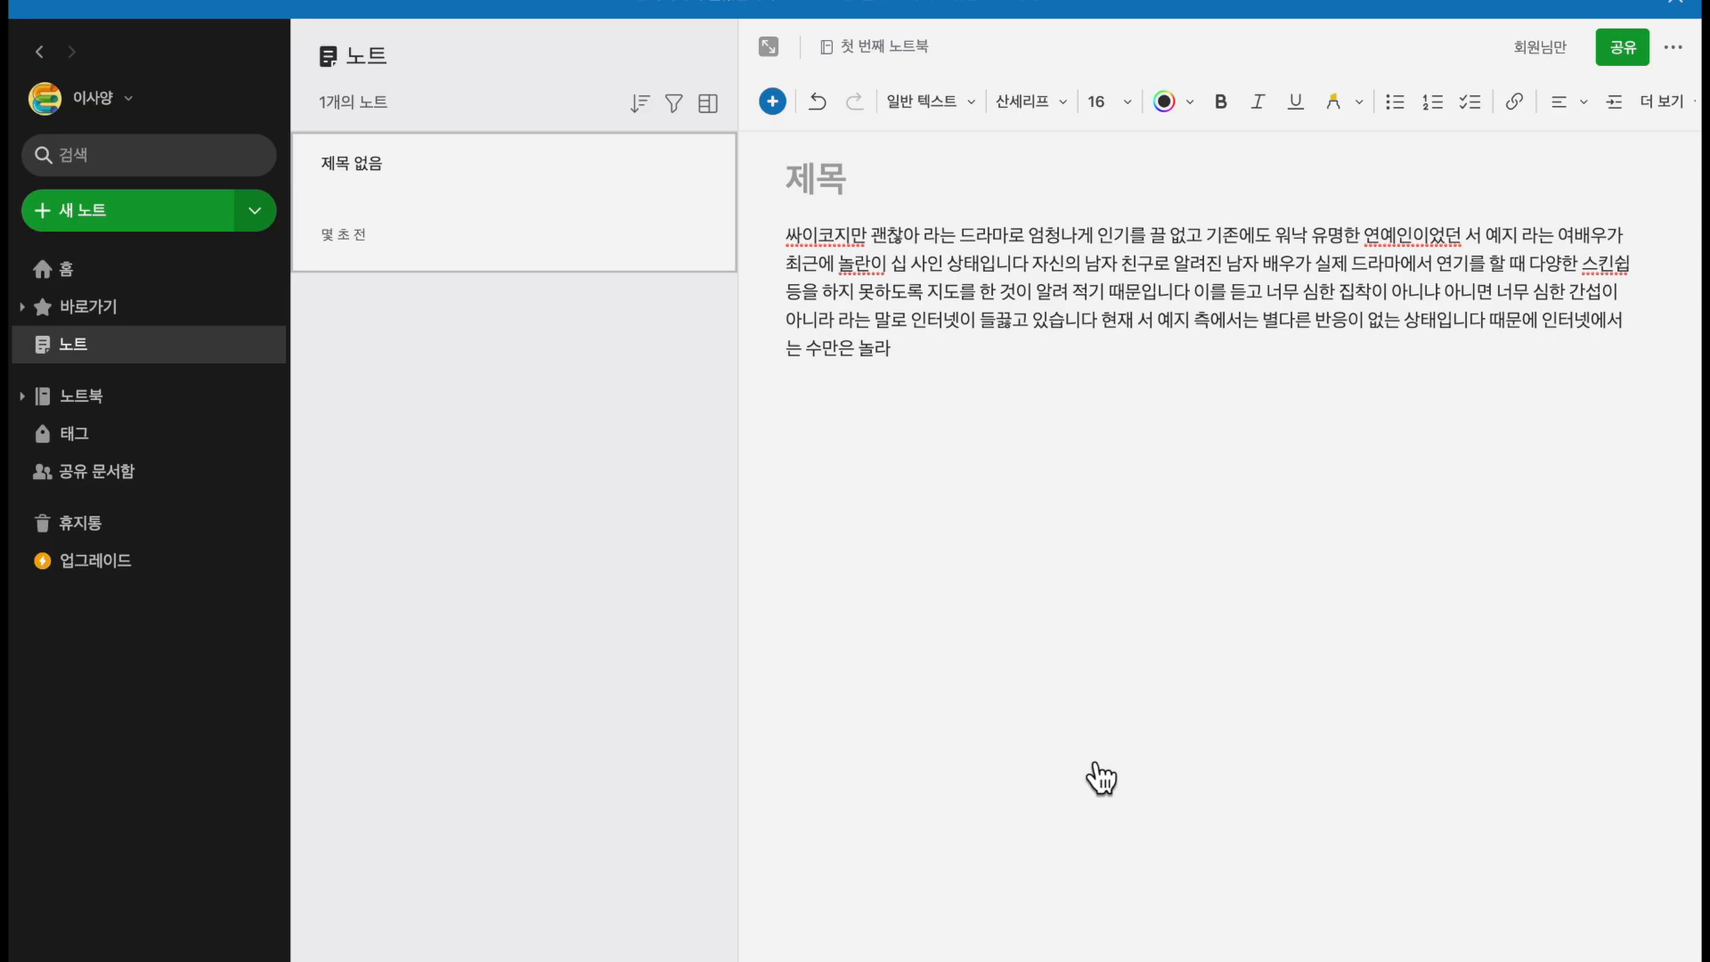
key("ctrl+Left")
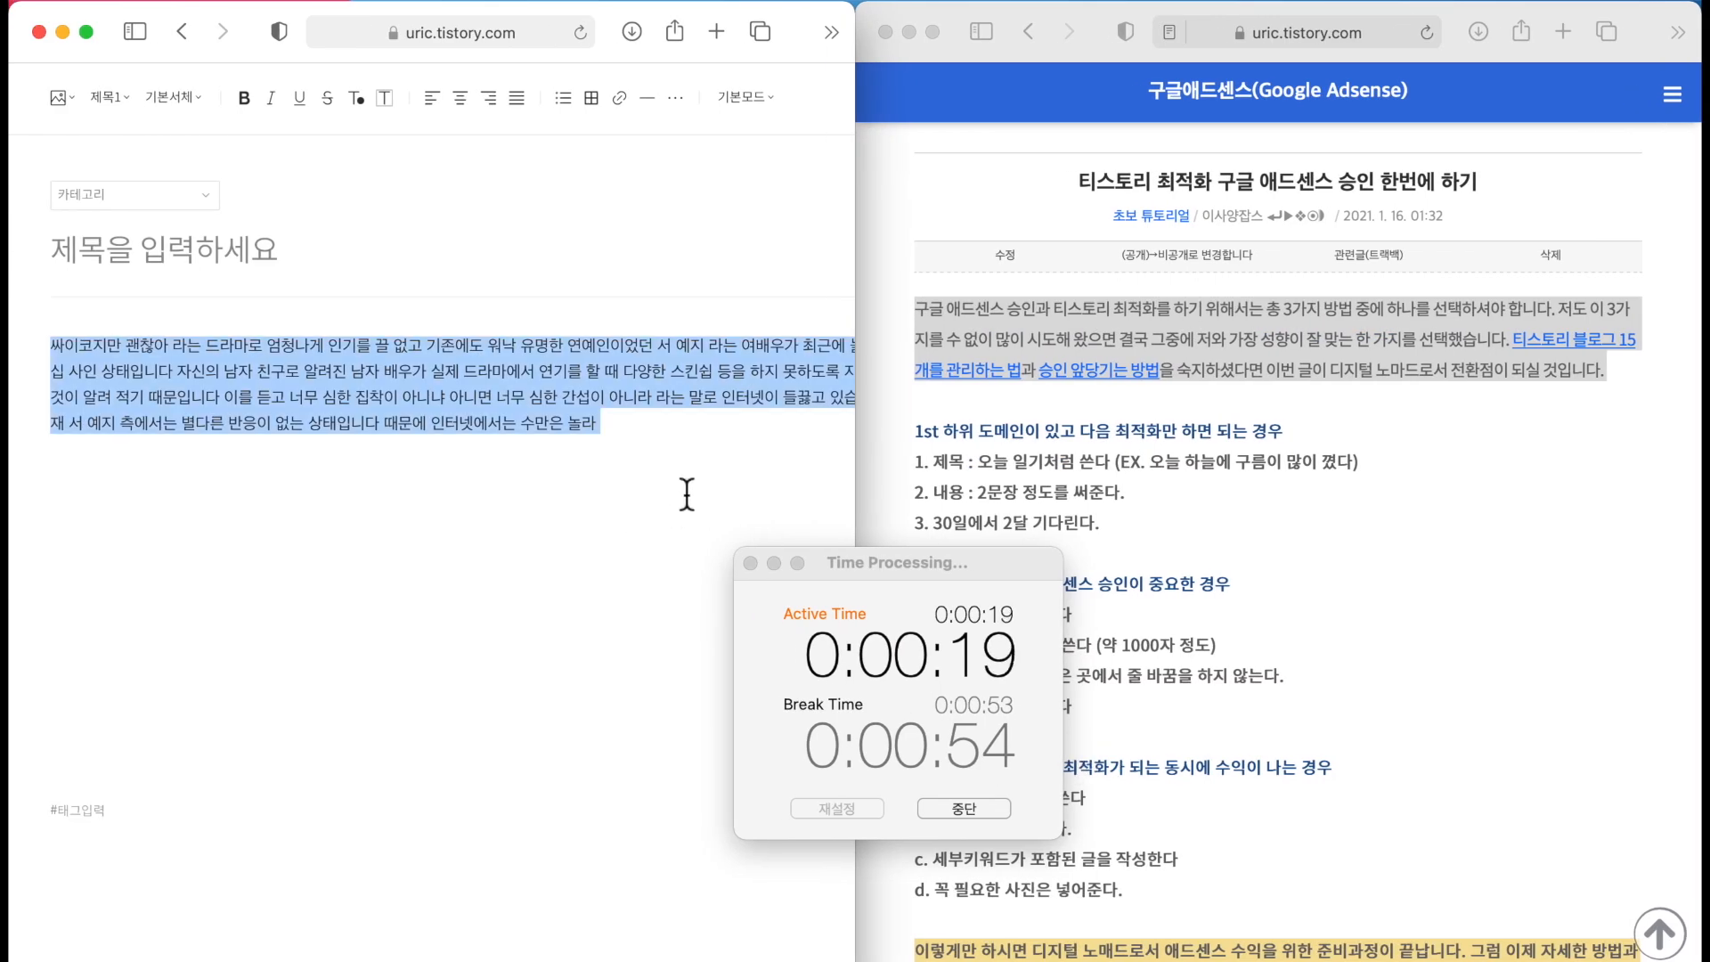
Add the line "5분 - 1000자 정도 쓸 수 있습니다." below the dictated paragraph of the blog draft, leaving a blank gap between them.
left_click(690, 468)
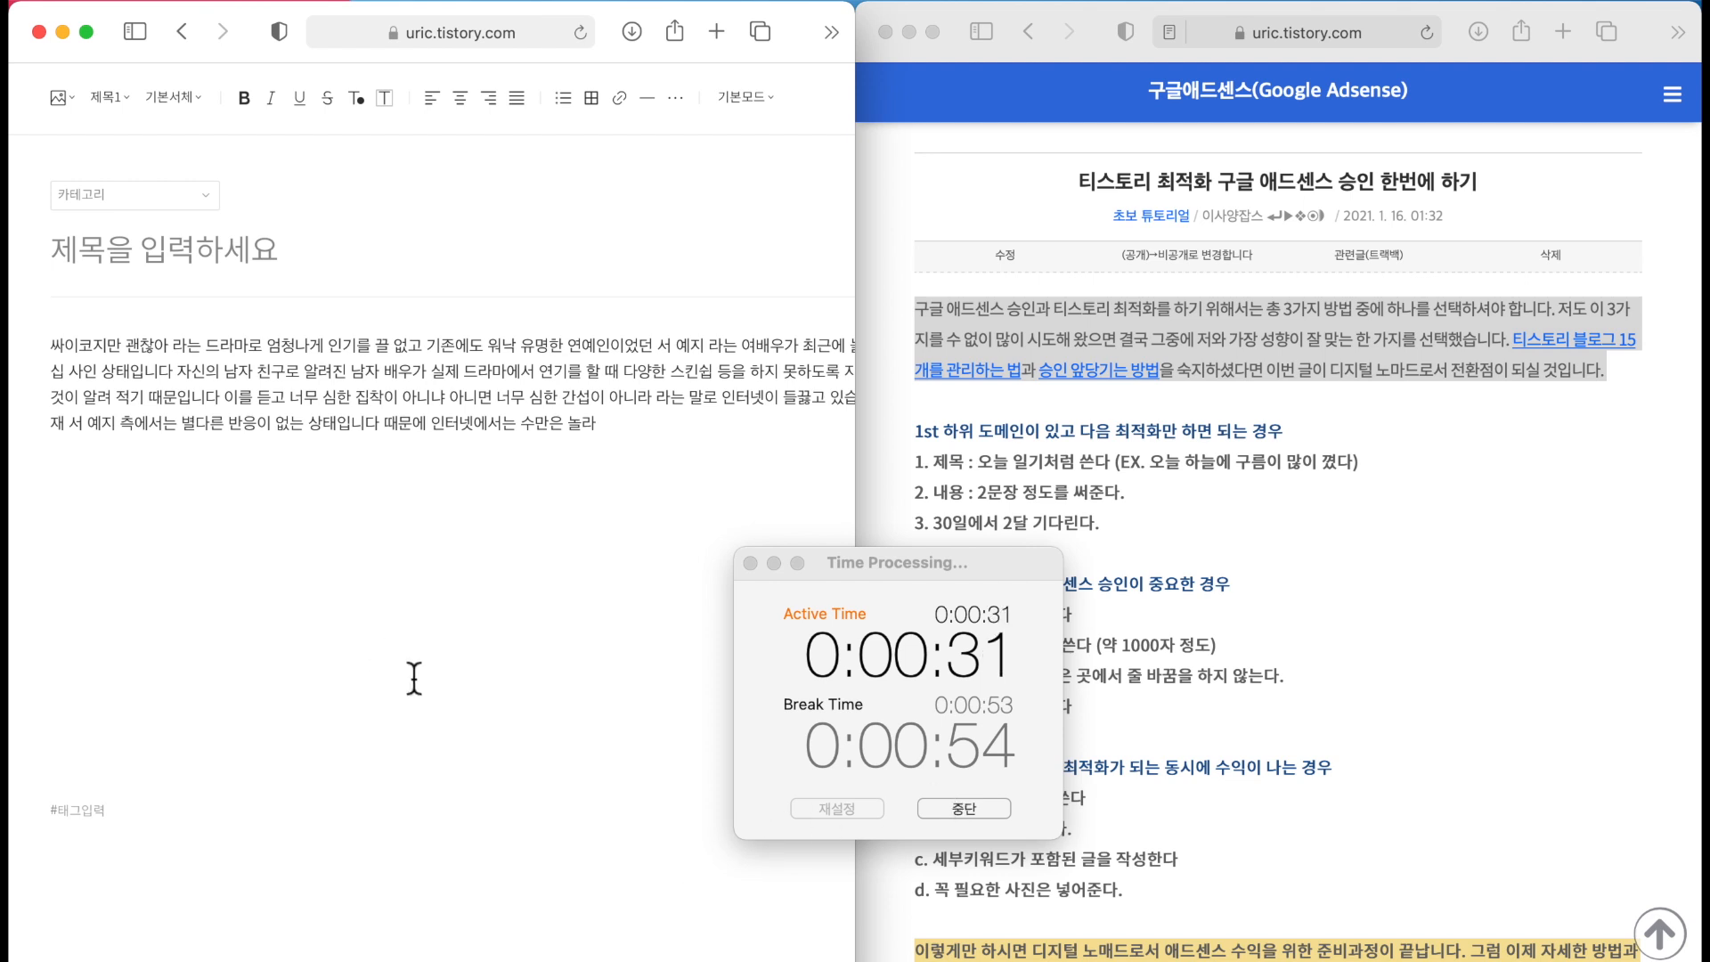
key("Return")
key("Return")
type("5")
type("뷔")
type(" - 1000")
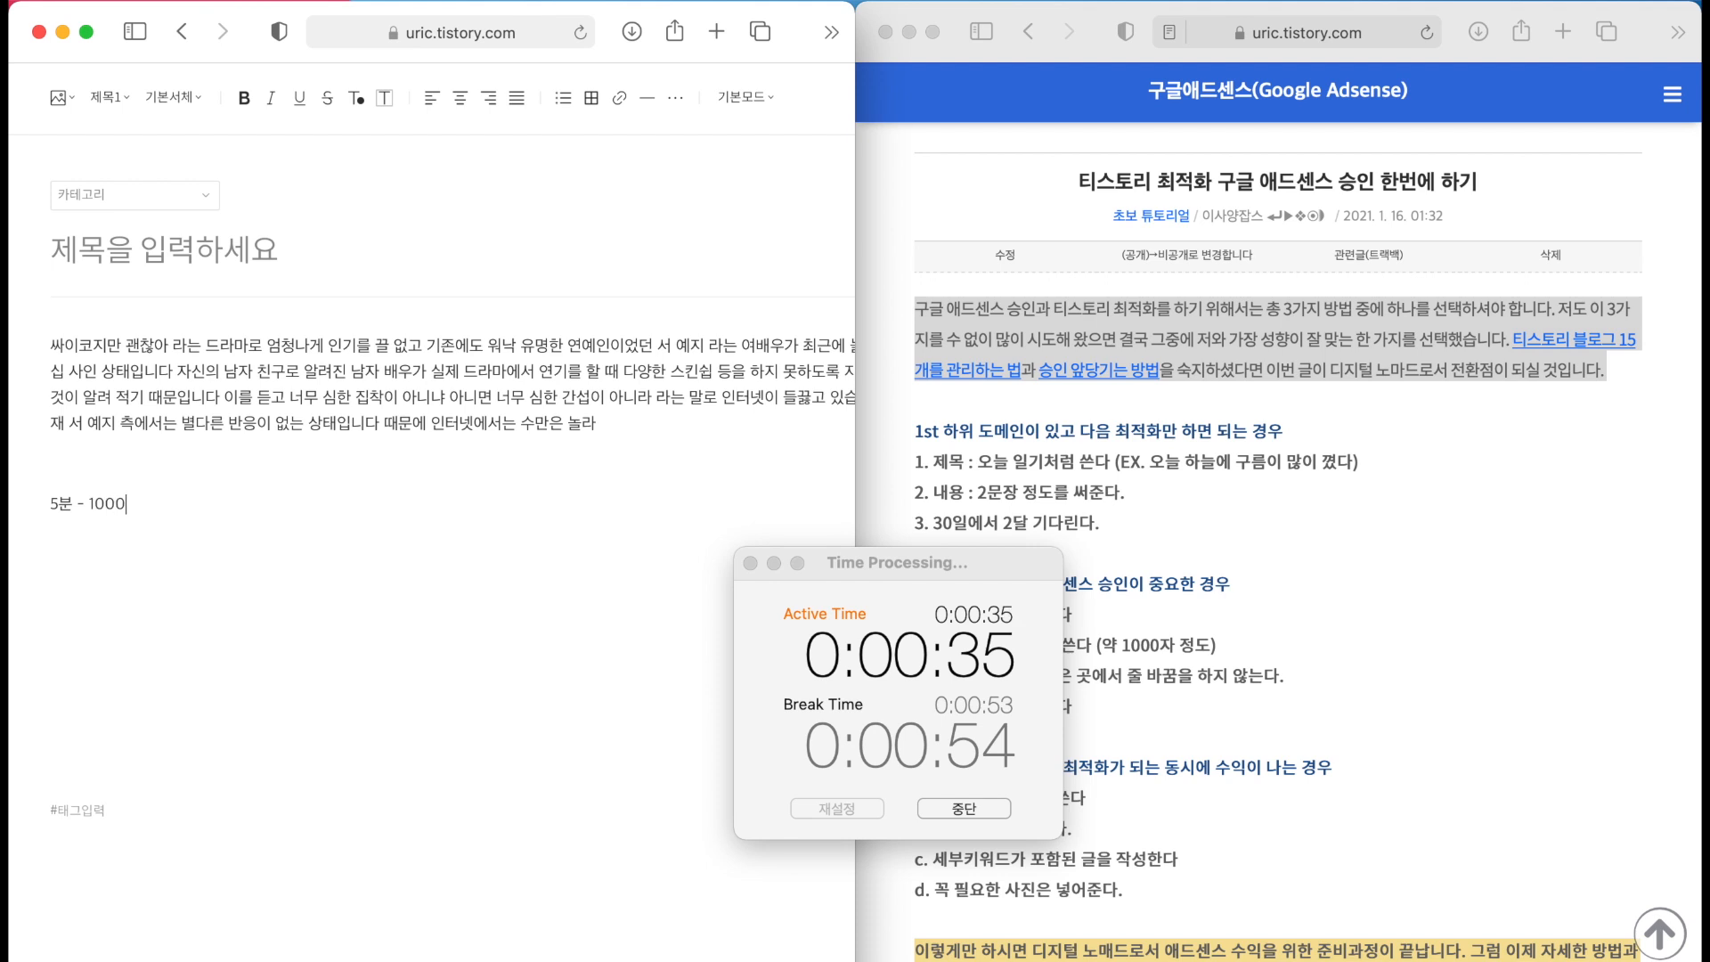
type("자 지정도 쓸 수")
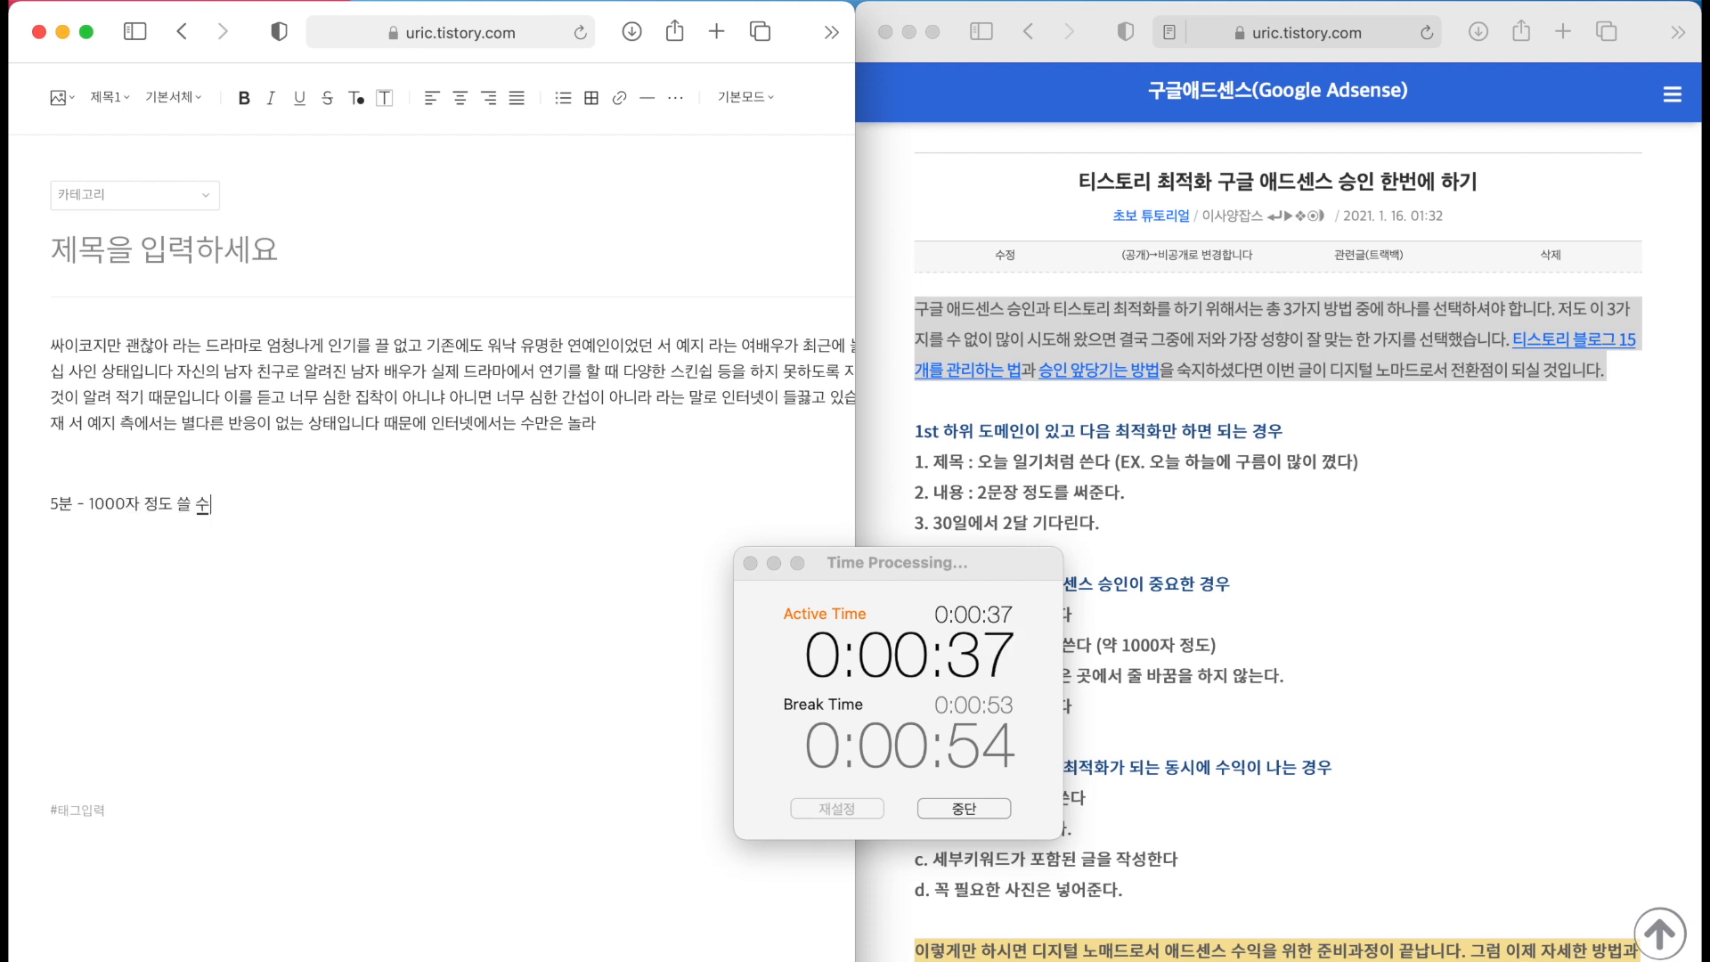
type(" 있습")
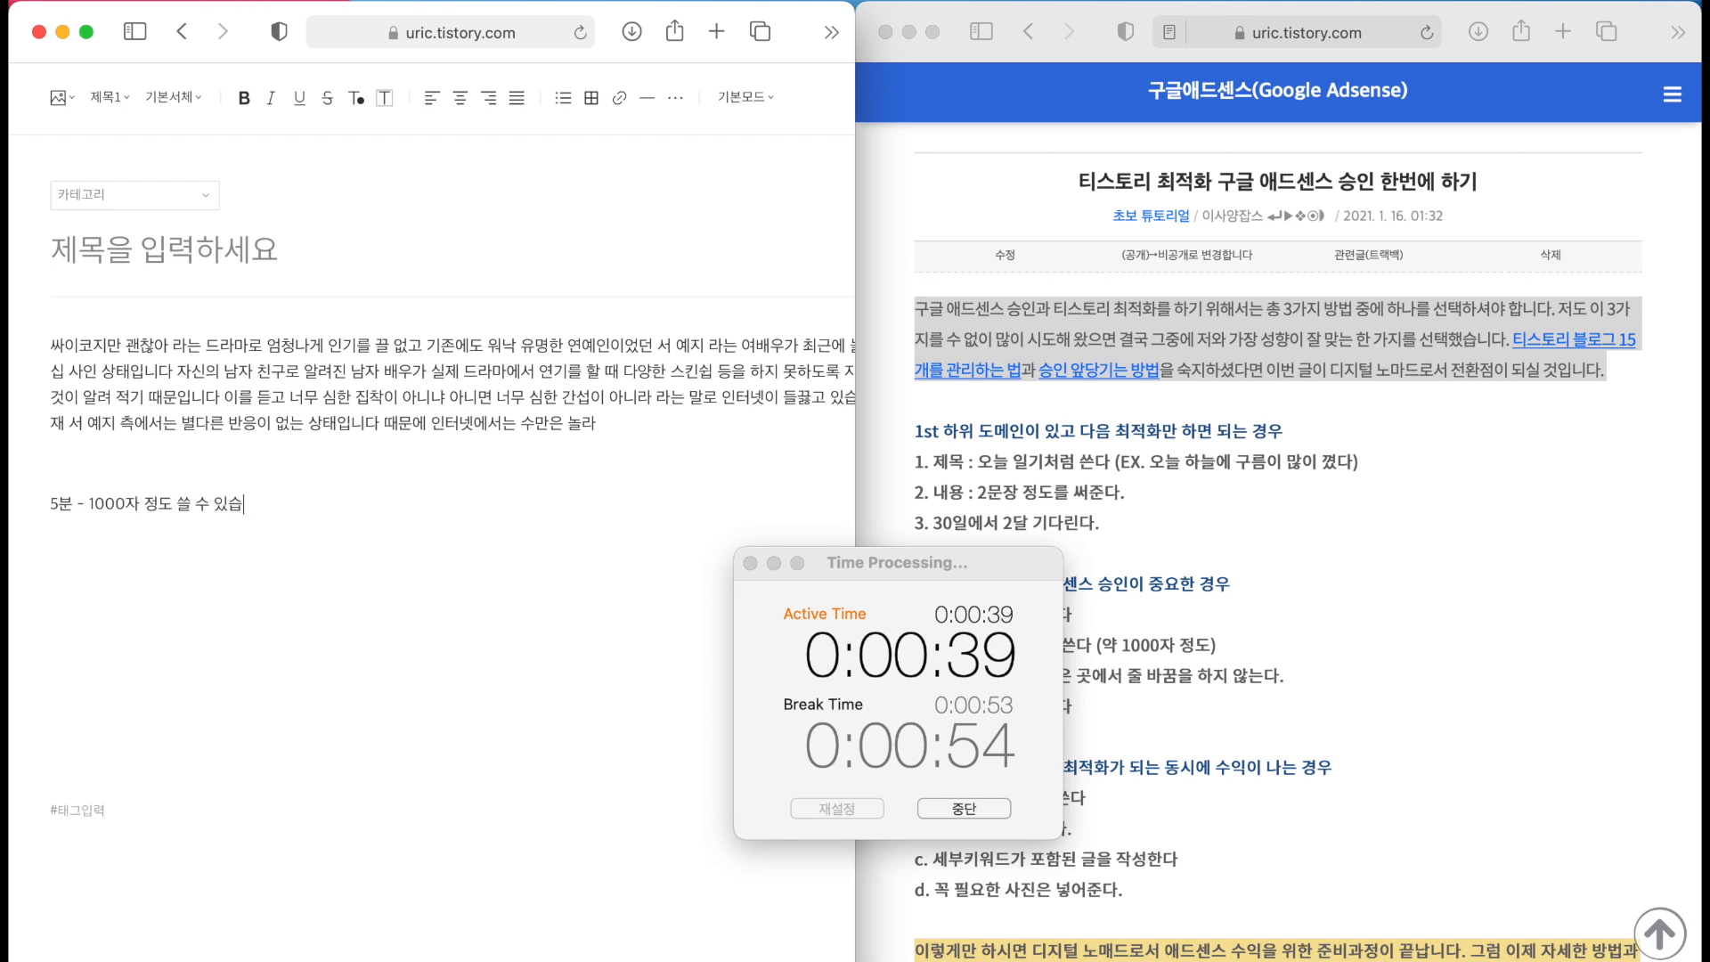
type("니다.")
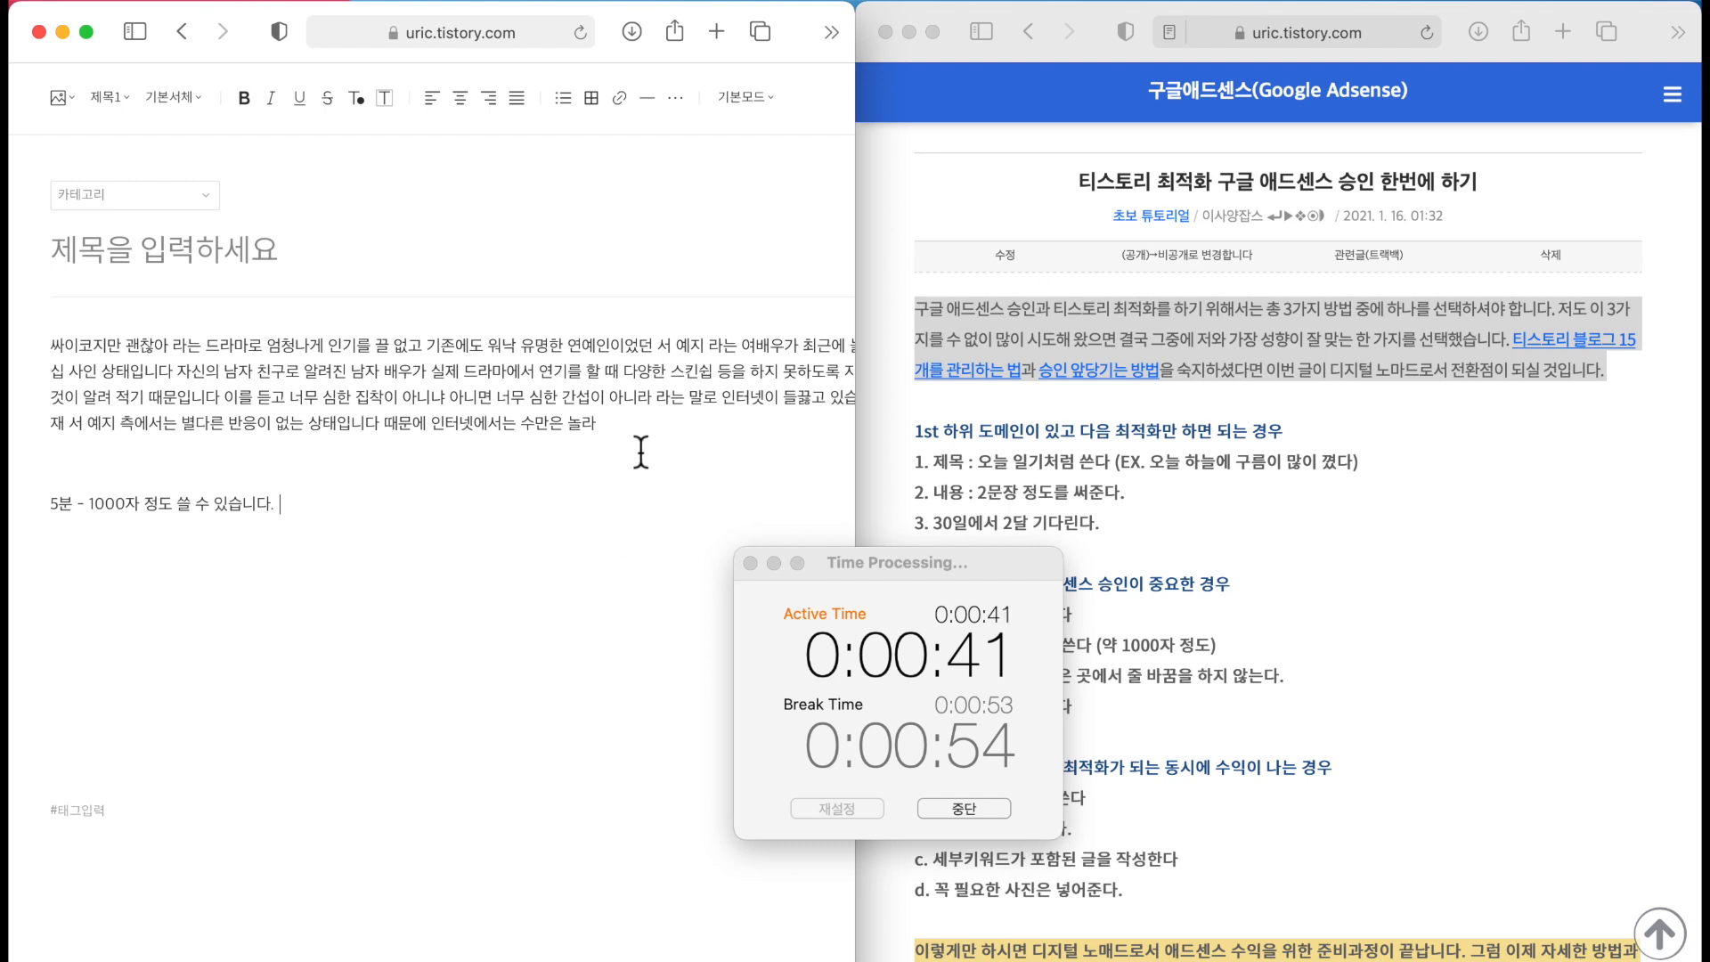
left_click_drag(601, 423, 38, 361)
left_click(40, 345)
left_click(1401, 296)
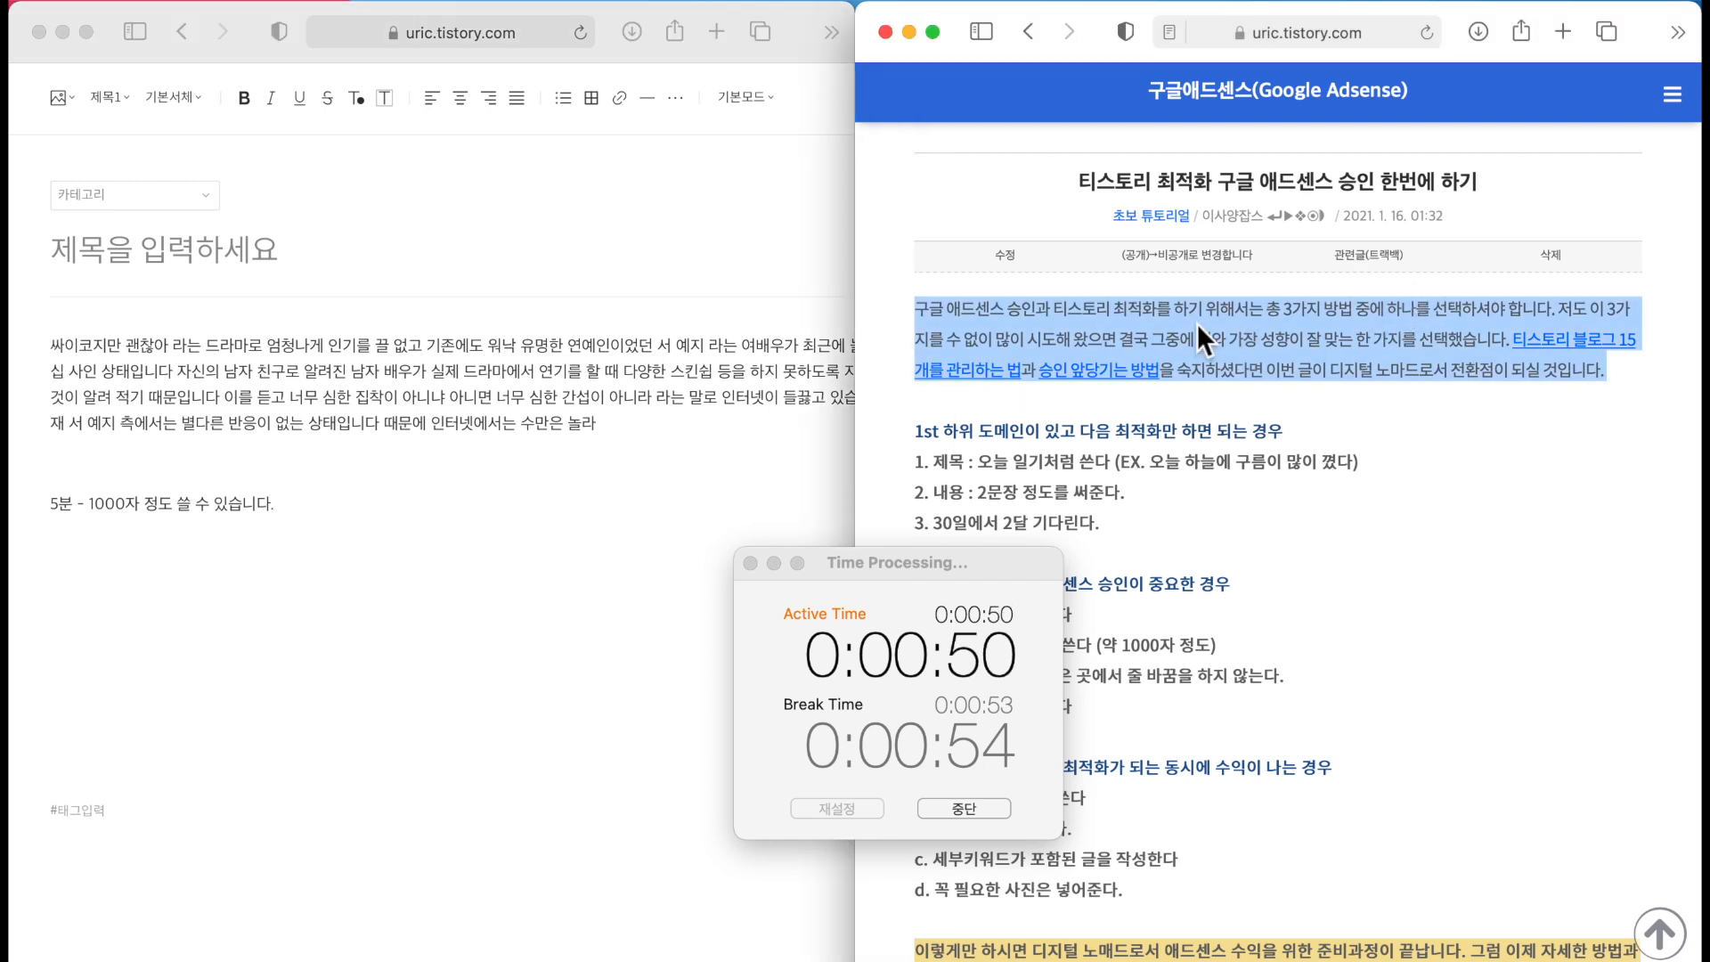
left_click(740, 408)
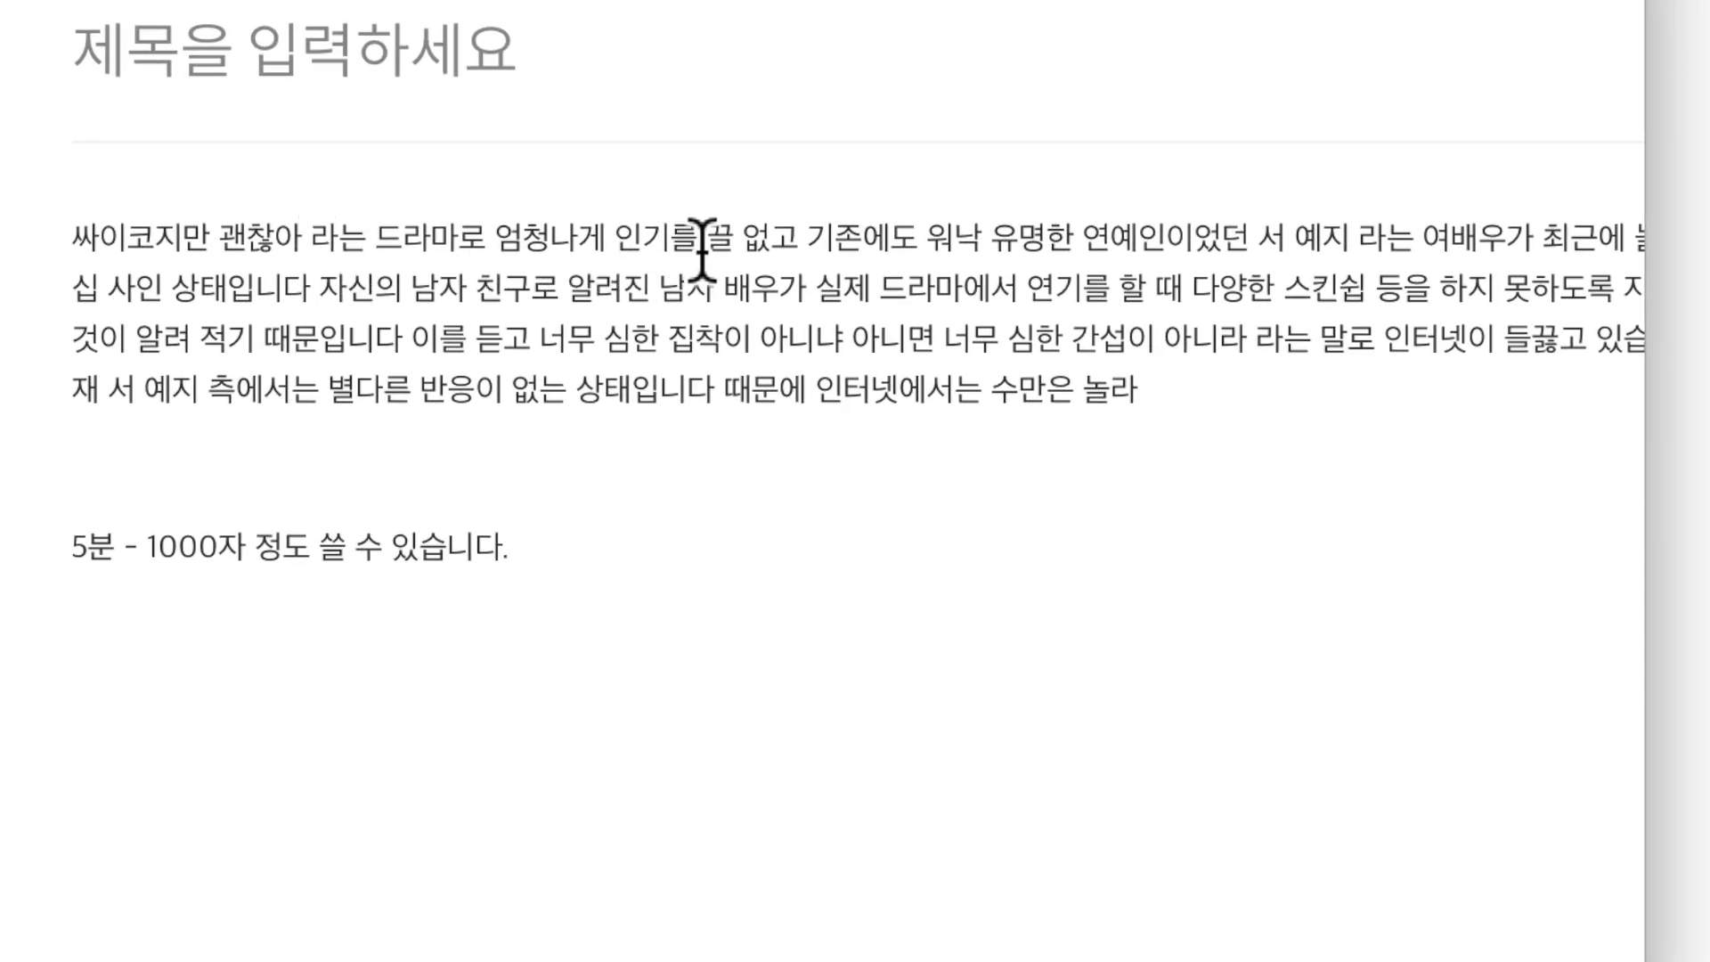
Correct the misrecognised words "끌 없고" in the first line of the paragraph to "끌고 있고".
left_click(800, 252)
key("BackSpace")
key("BackSpace")
key("BackSpace")
key("BackSpace")
key("Return")
type("ㄱ")
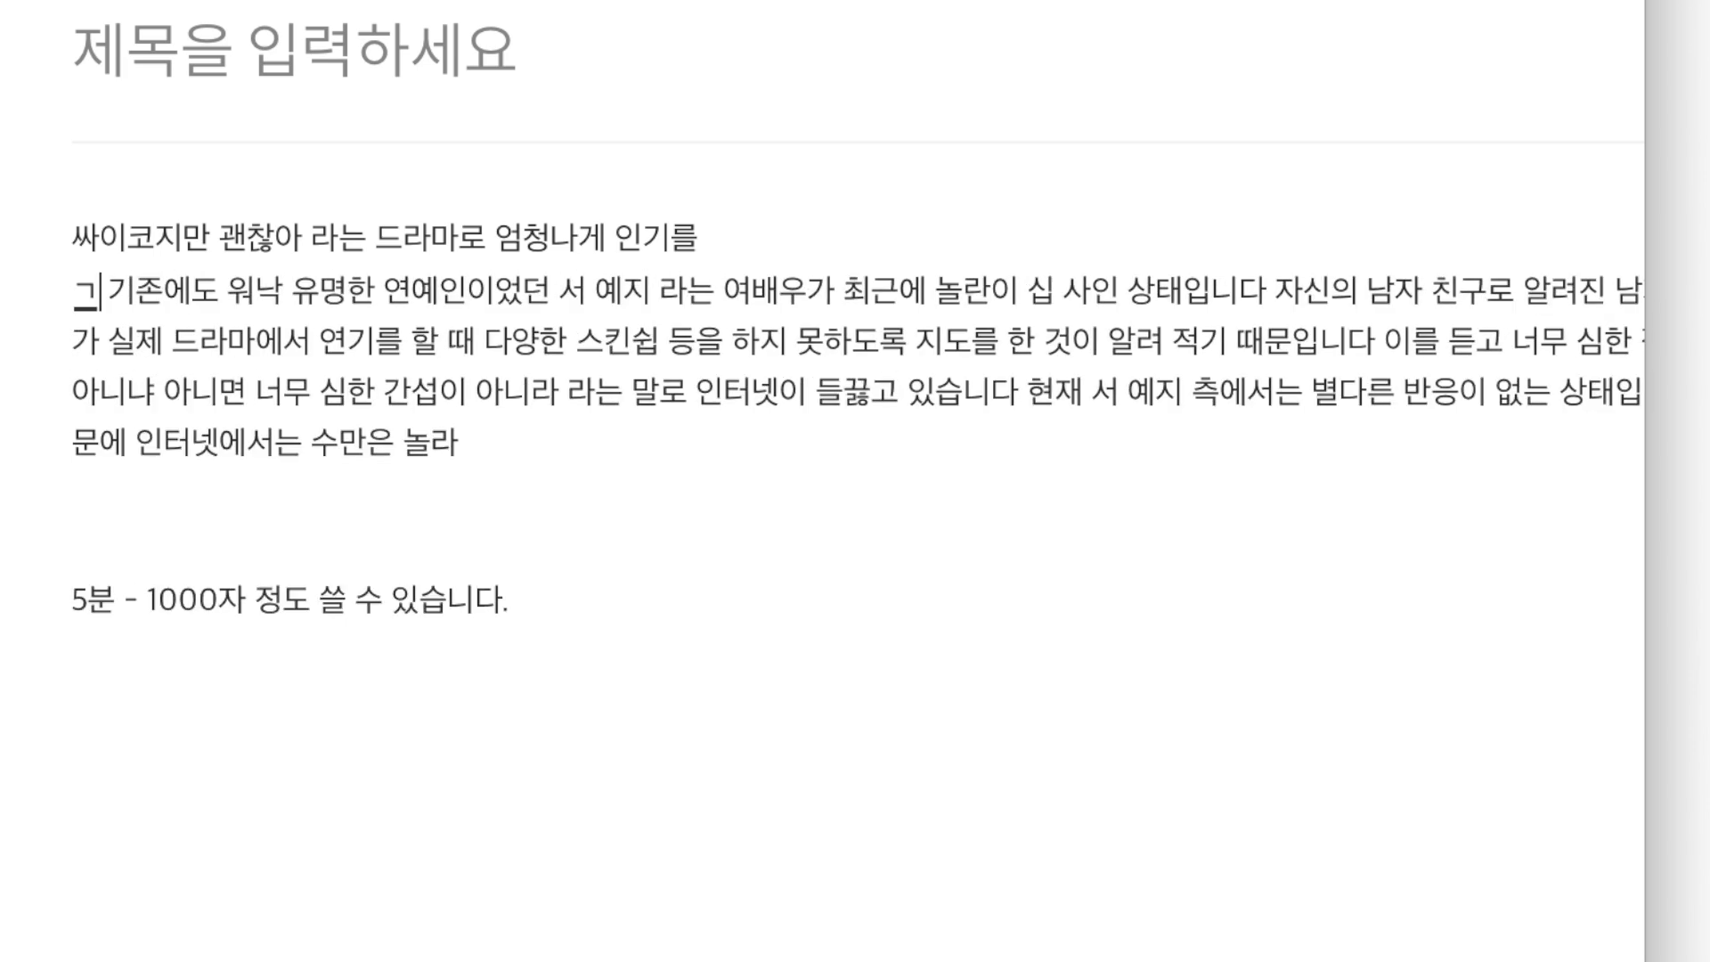
key("BackSpace")
key("BackSpace")
type("끌고 이기존에도 워낙 유명한 연예인이었던 서 예지 라는 여배우가 최근에")
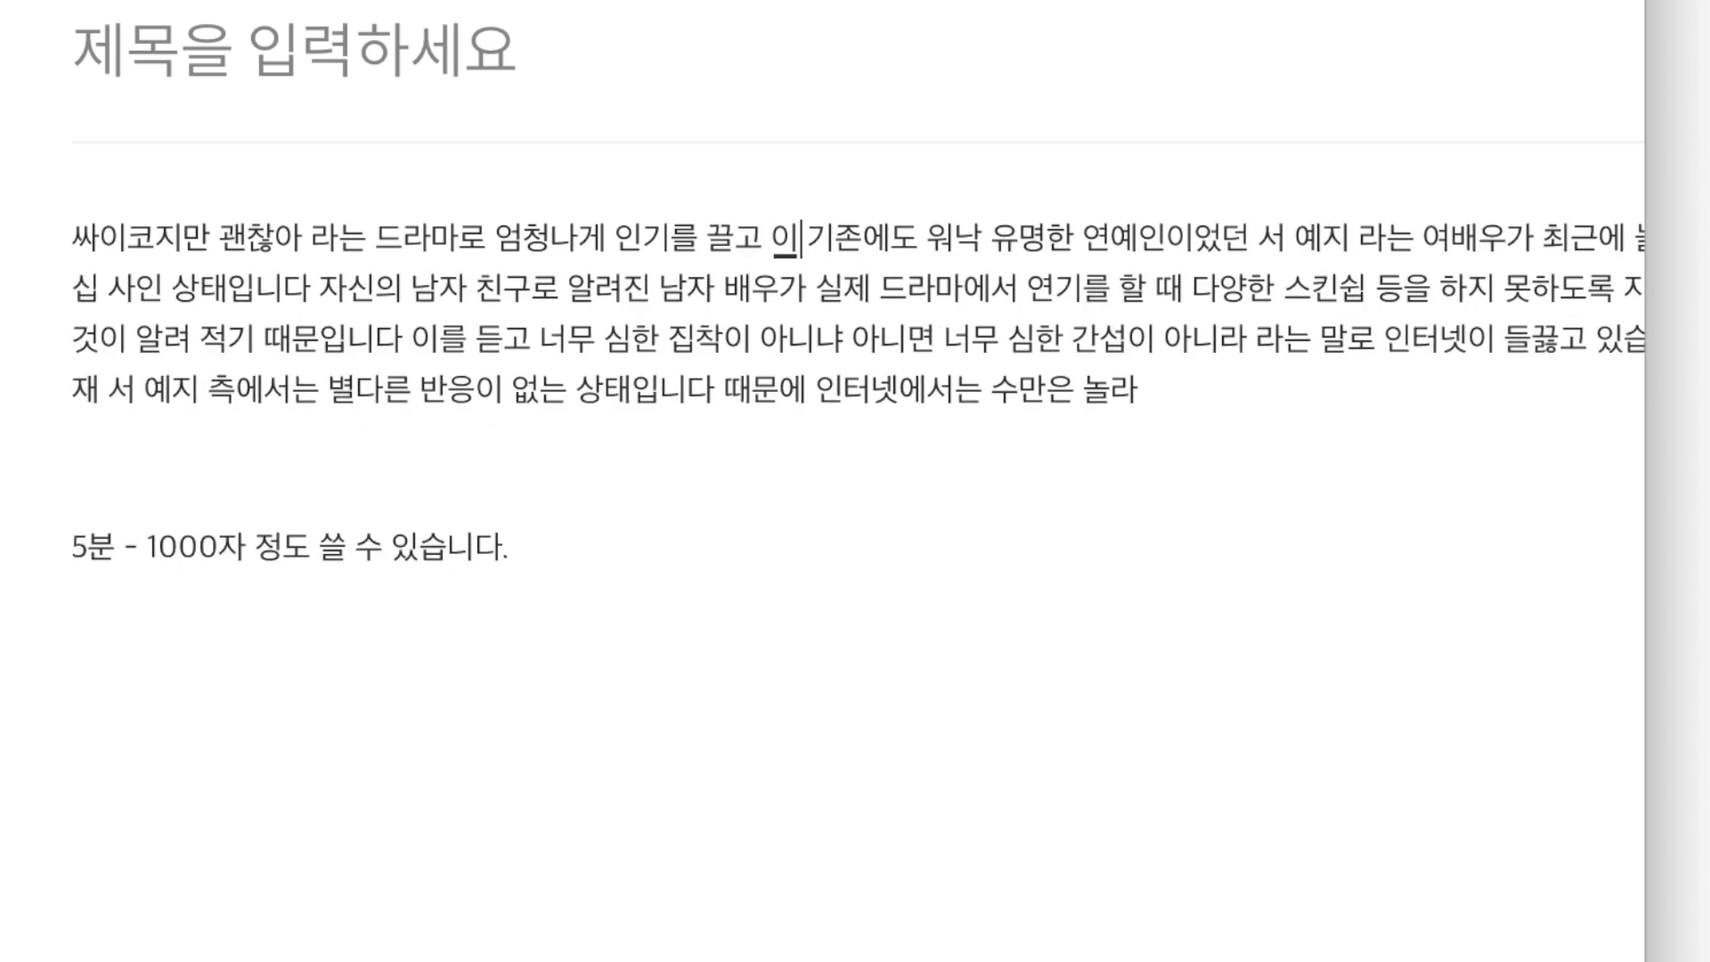
type("ㅆ고")
In the paragraph's first line, close the space in "서 예지" to read "서예지" and correct "놀란" to "논란".
scroll(1158, 258, "right", 3)
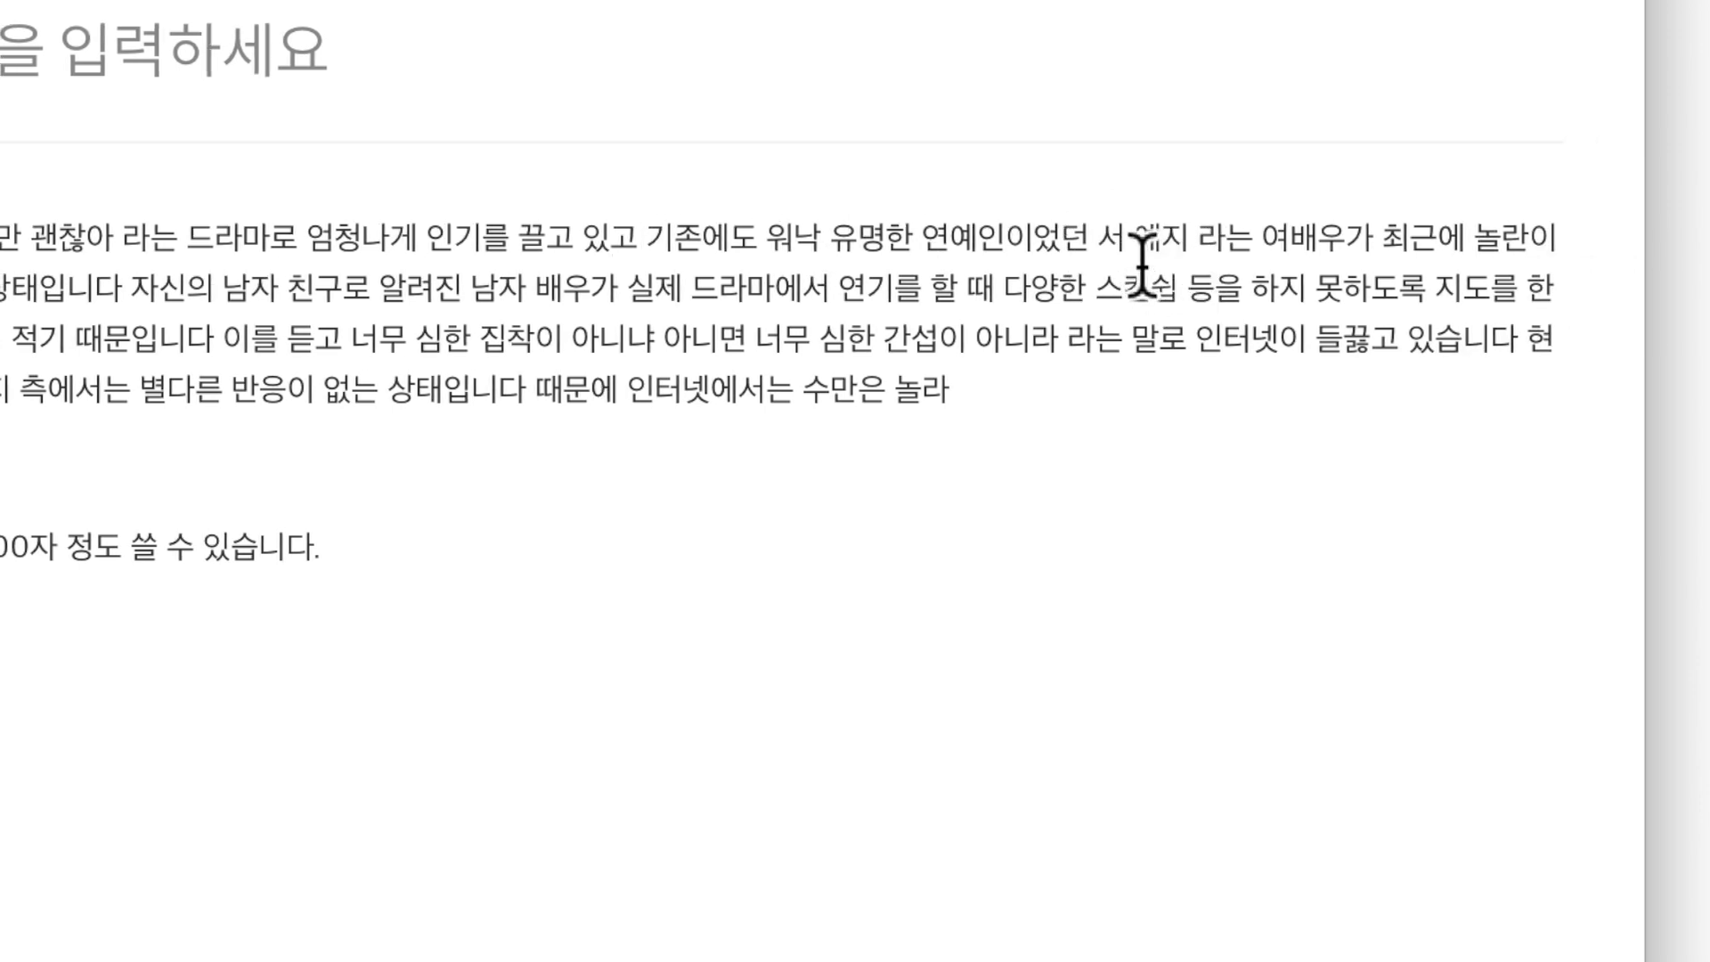
left_click(1162, 237)
key("Left")
key("BackSpace")
scroll(1372, 267, "left", 3)
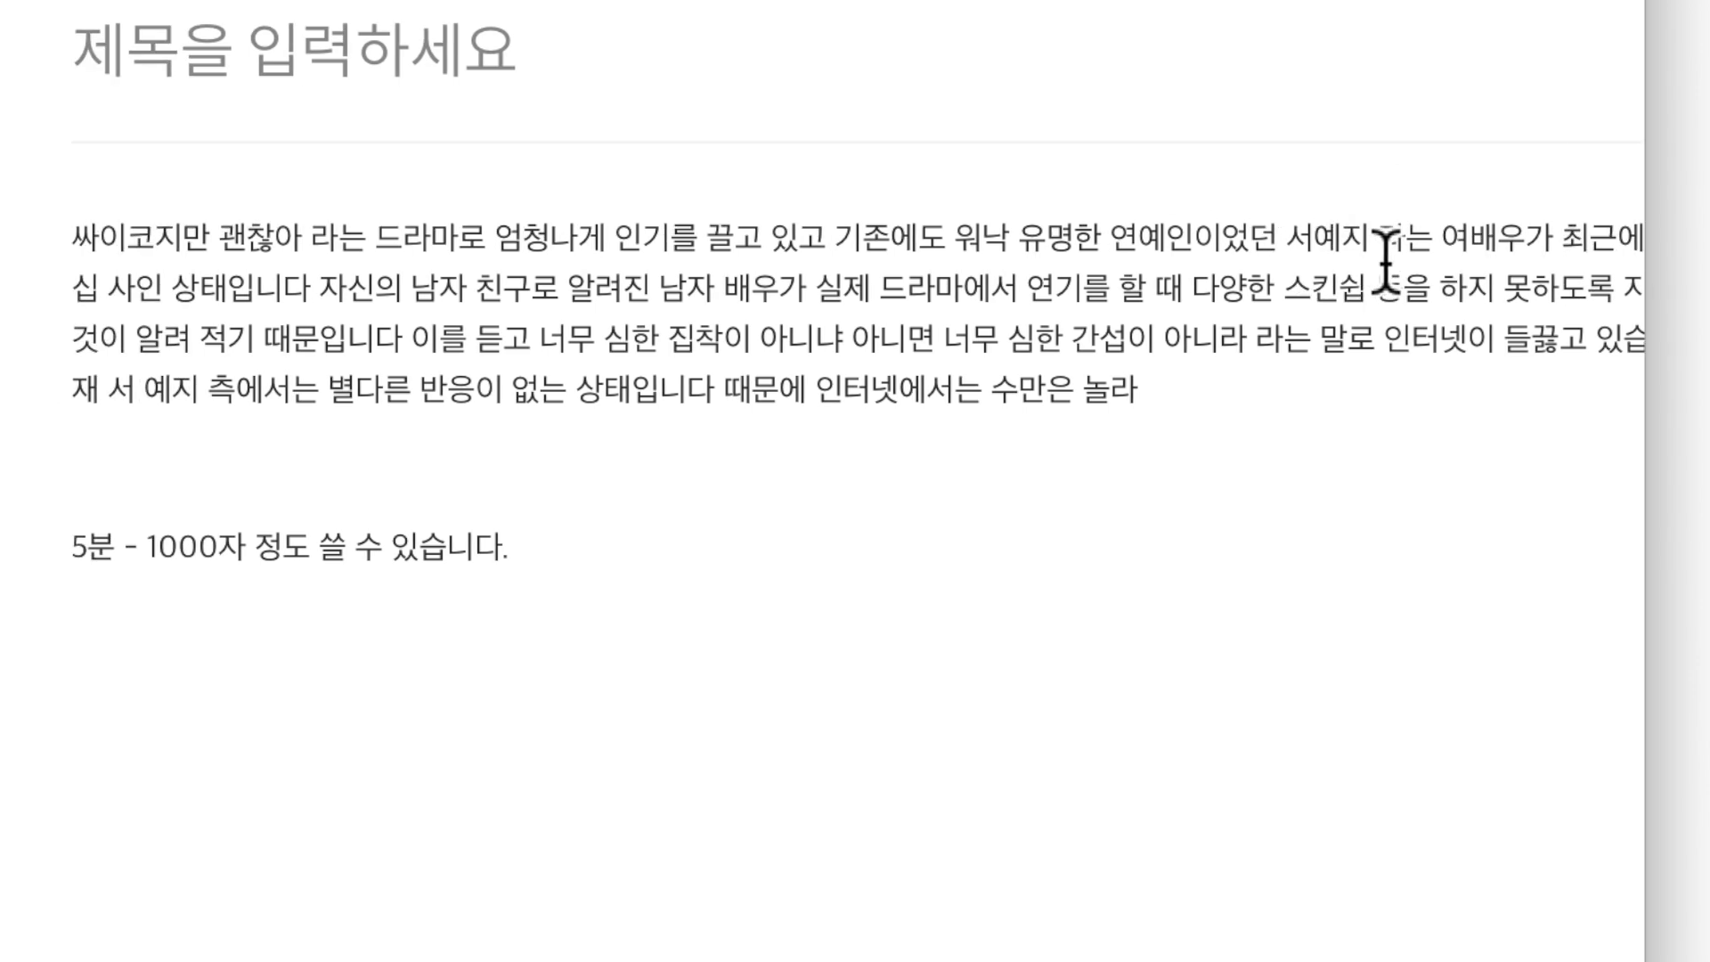
scroll(1385, 254, "right", 3)
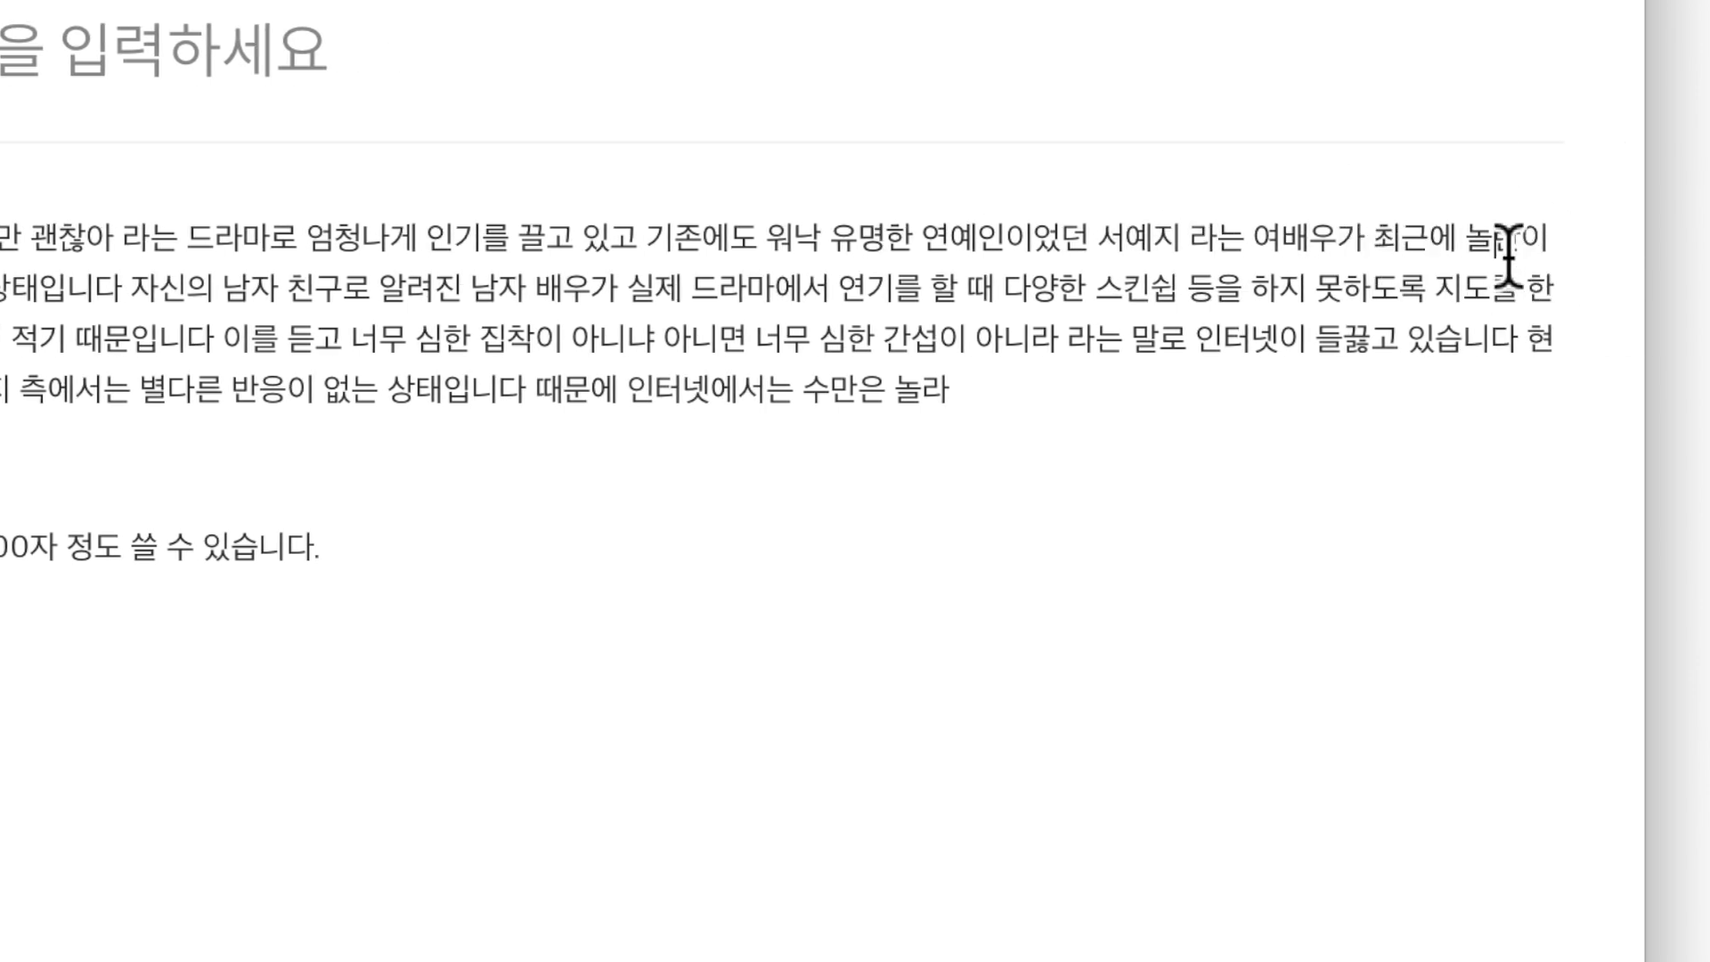
key("BackSpace")
type("논")
scroll(1104, 416, "left", 2)
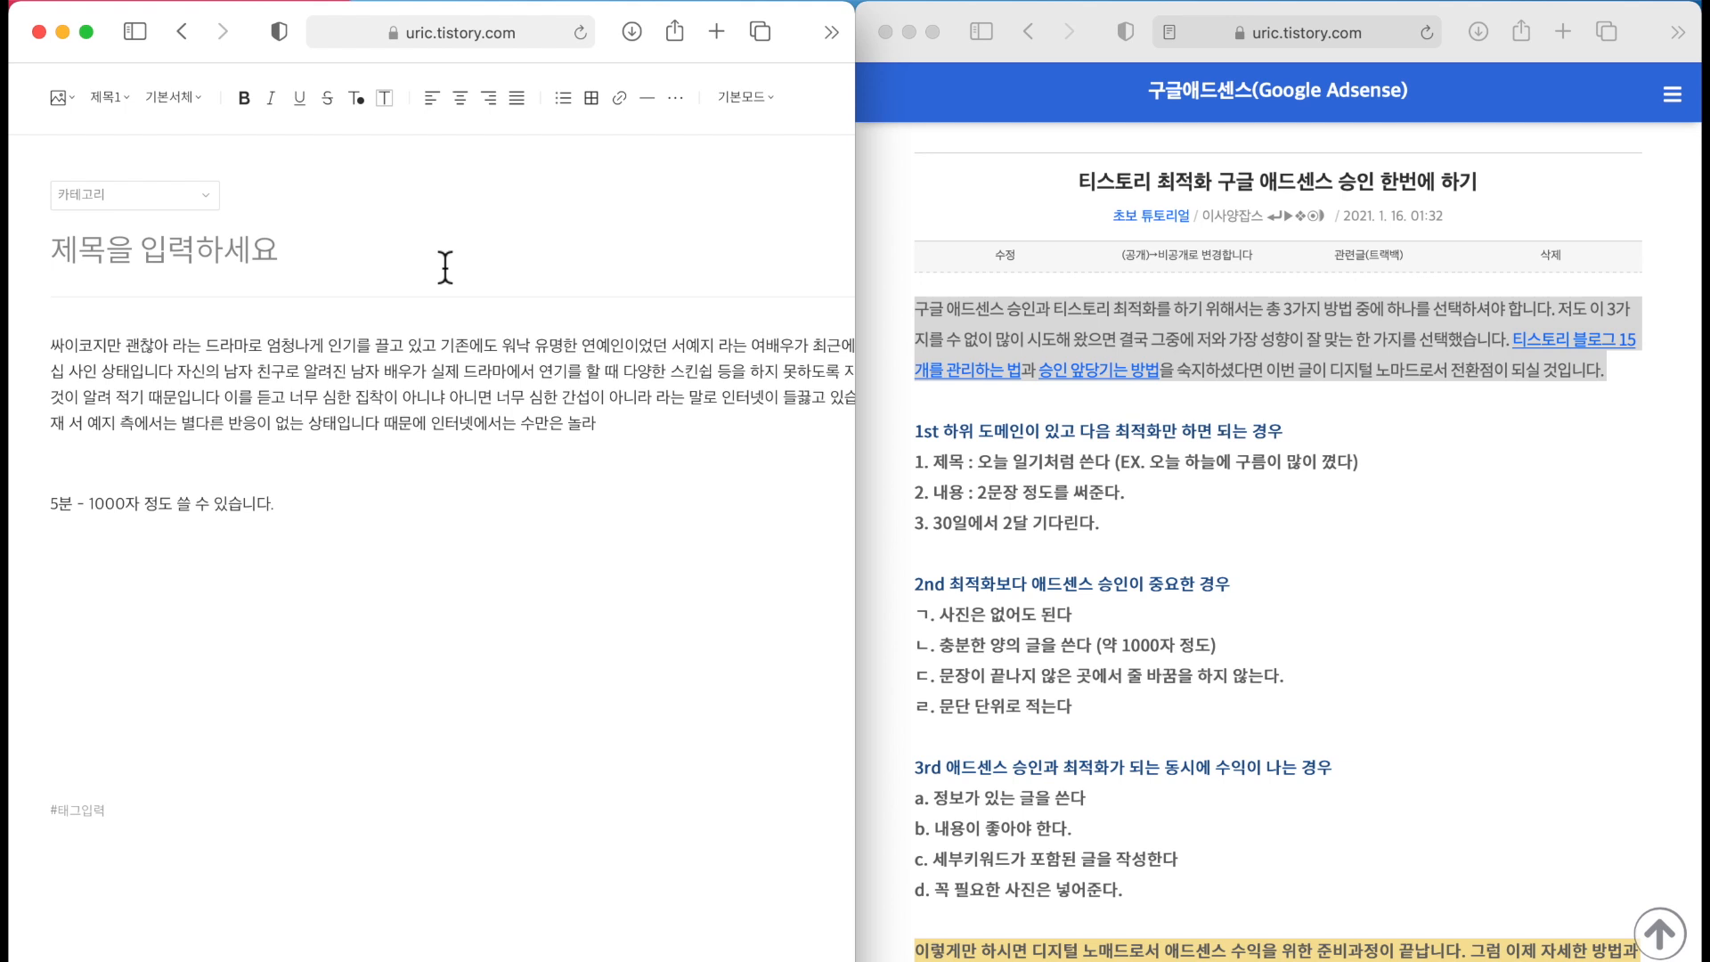
Add a "---" separator line beneath the 1000자 sentence in the draft.
type("---")
left_click(158, 628)
left_click(1368, 548)
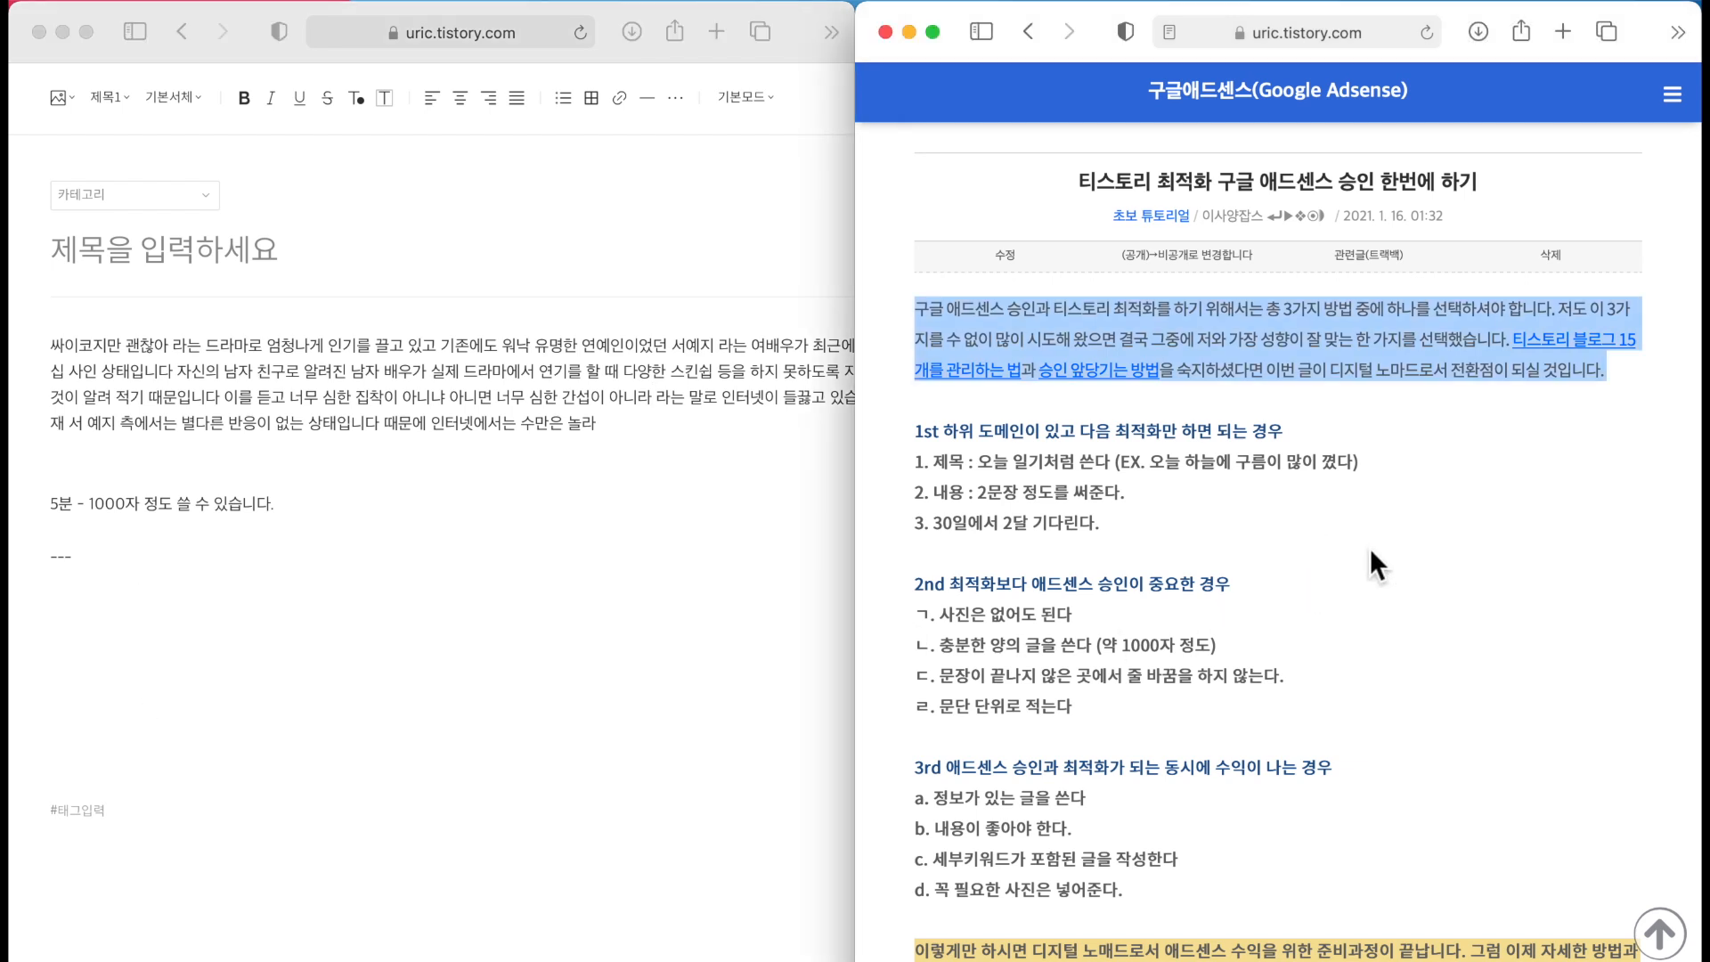
left_click(263, 632)
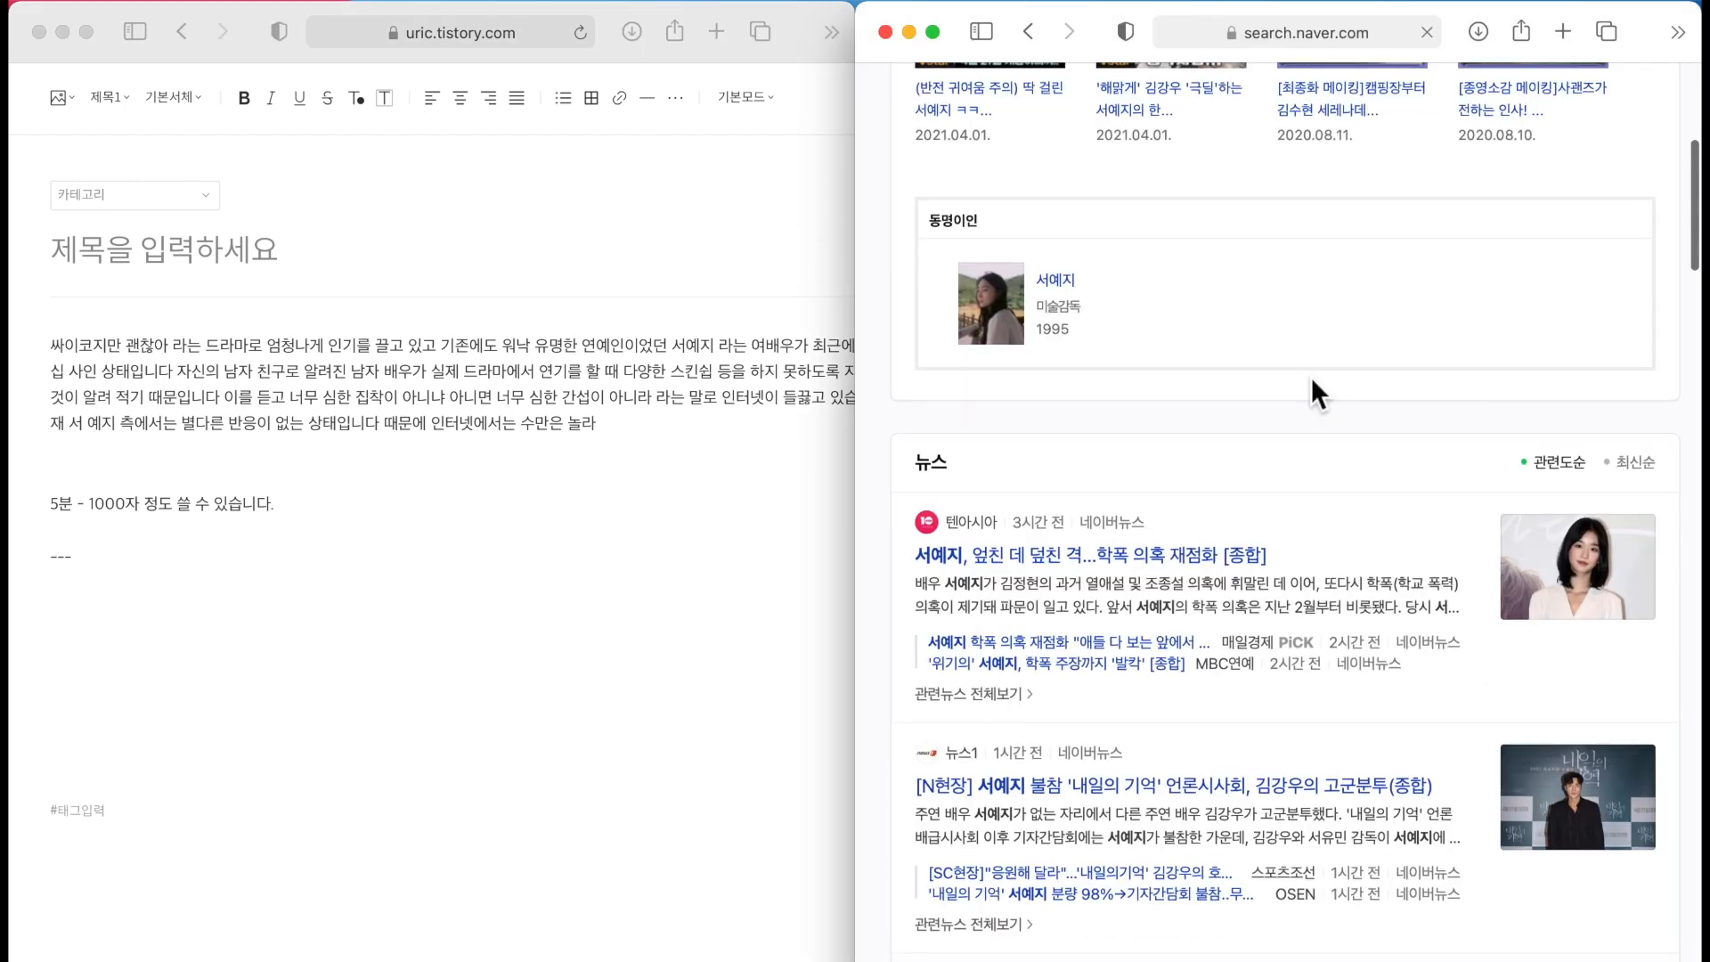
Open the News1 article about 서예지 missing the '내일의 기억' press screening from the Naver news results and read its text.
scroll(1319, 393, "down", 2)
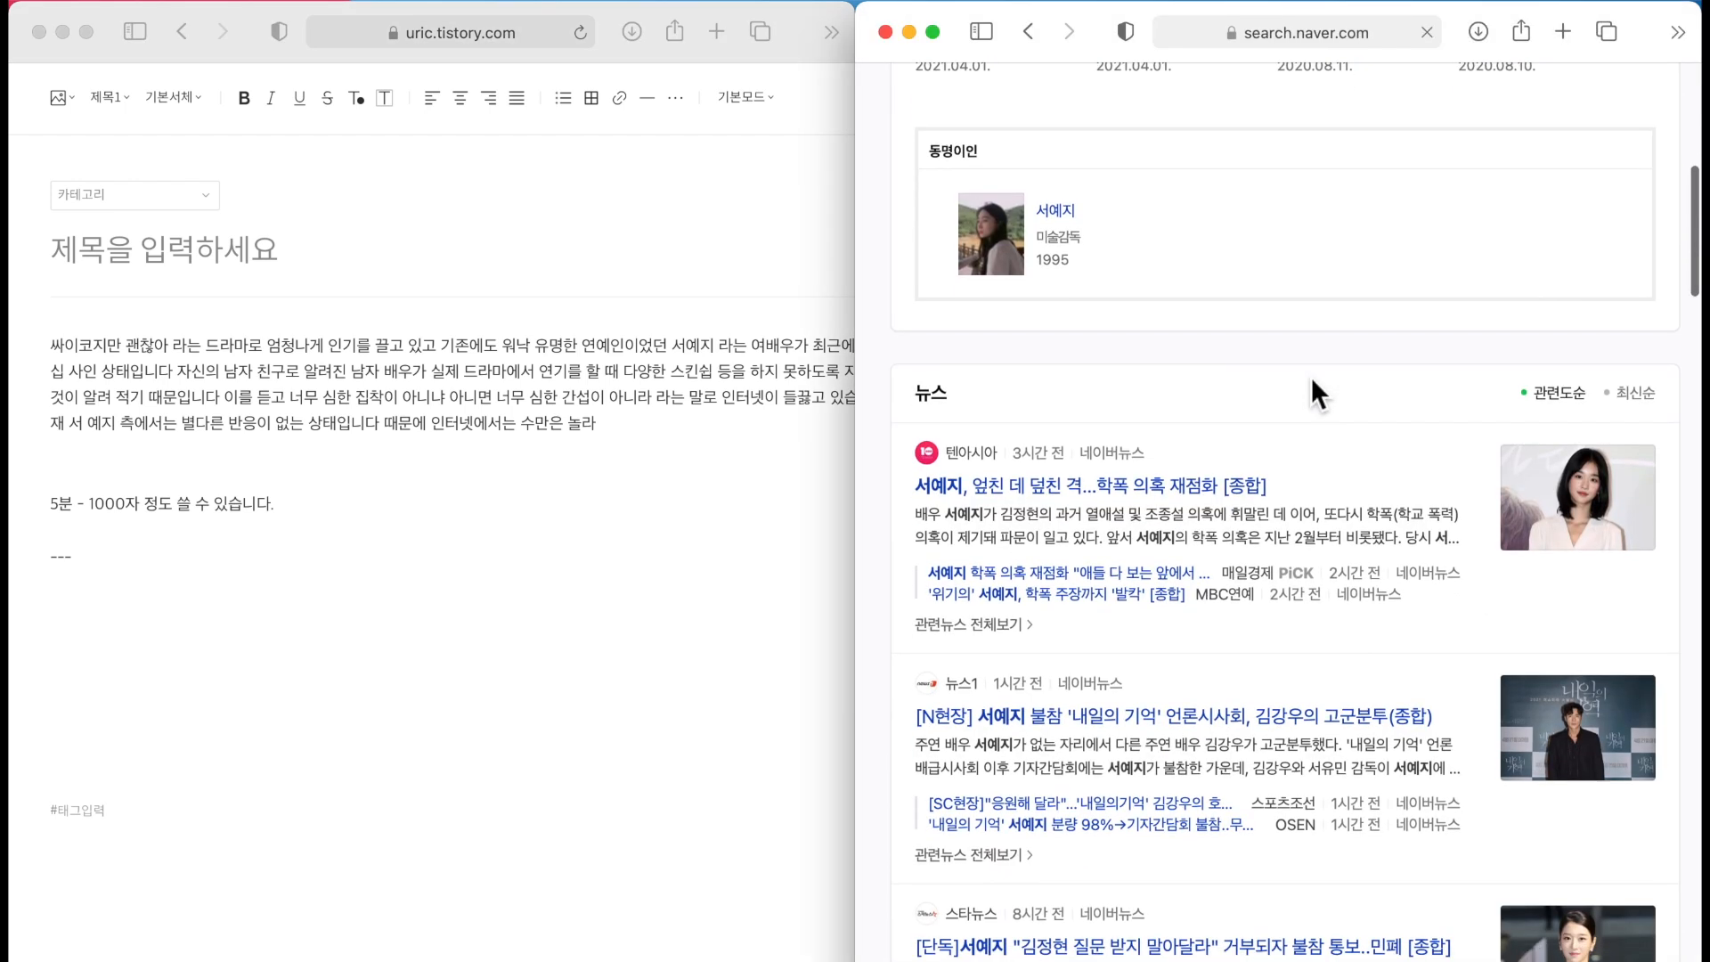
scroll(1312, 380, "down", 2)
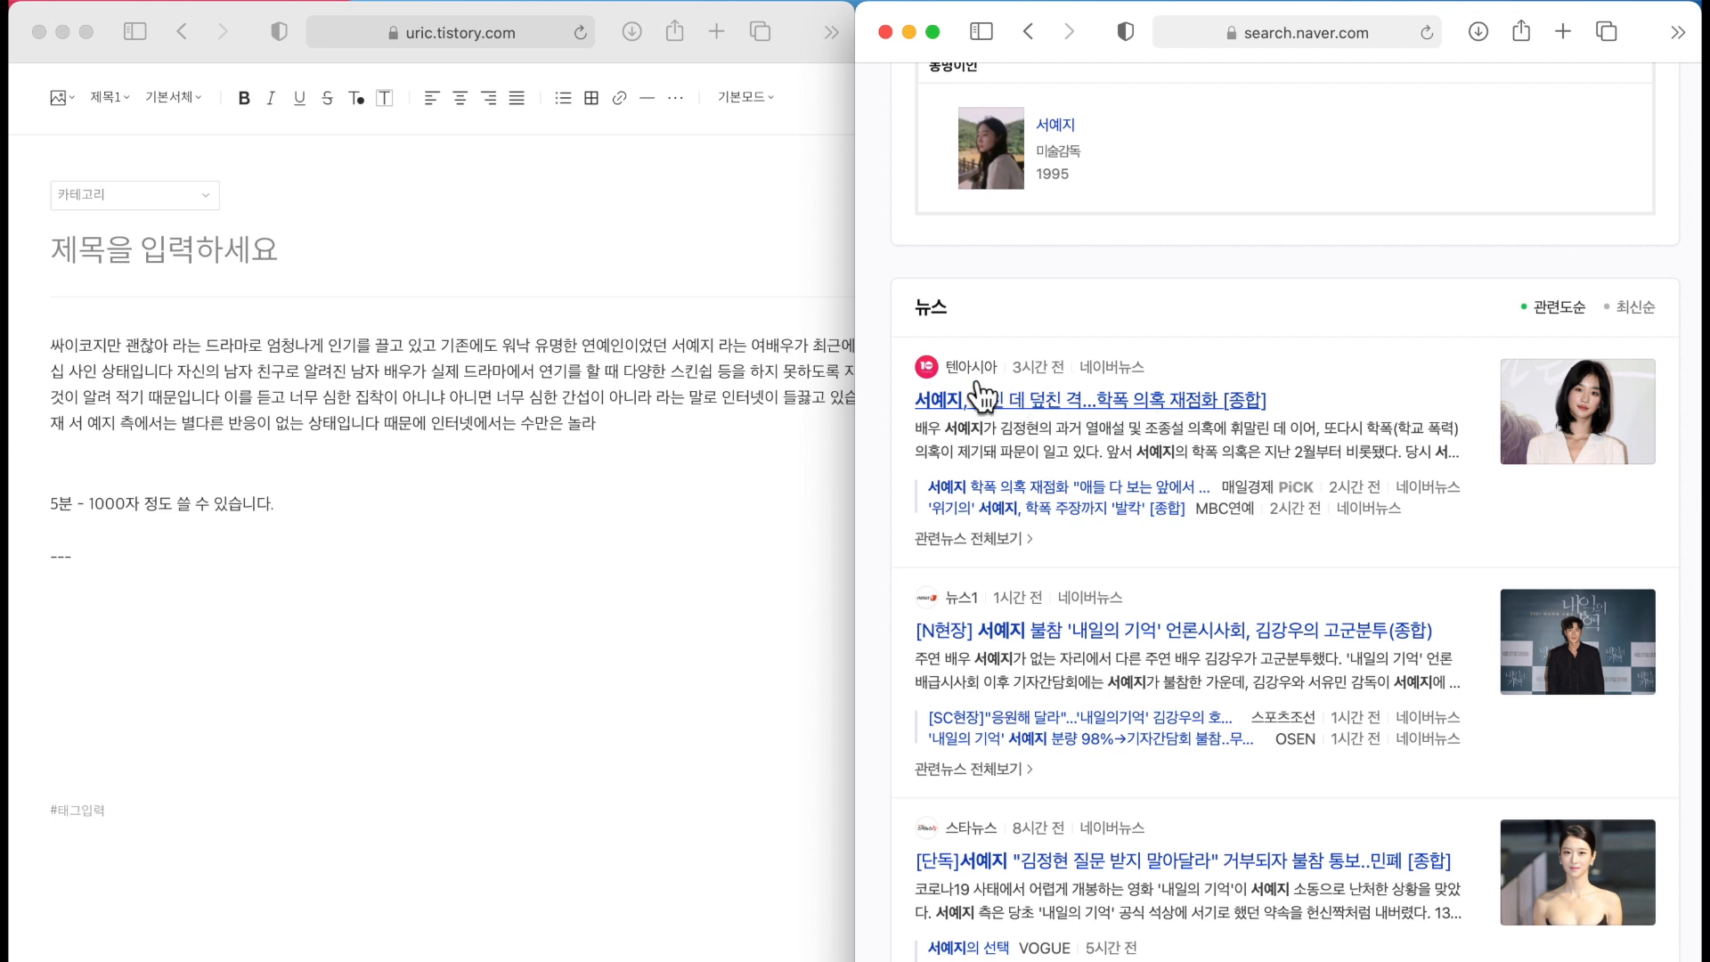
scroll(1069, 401, "down", 3)
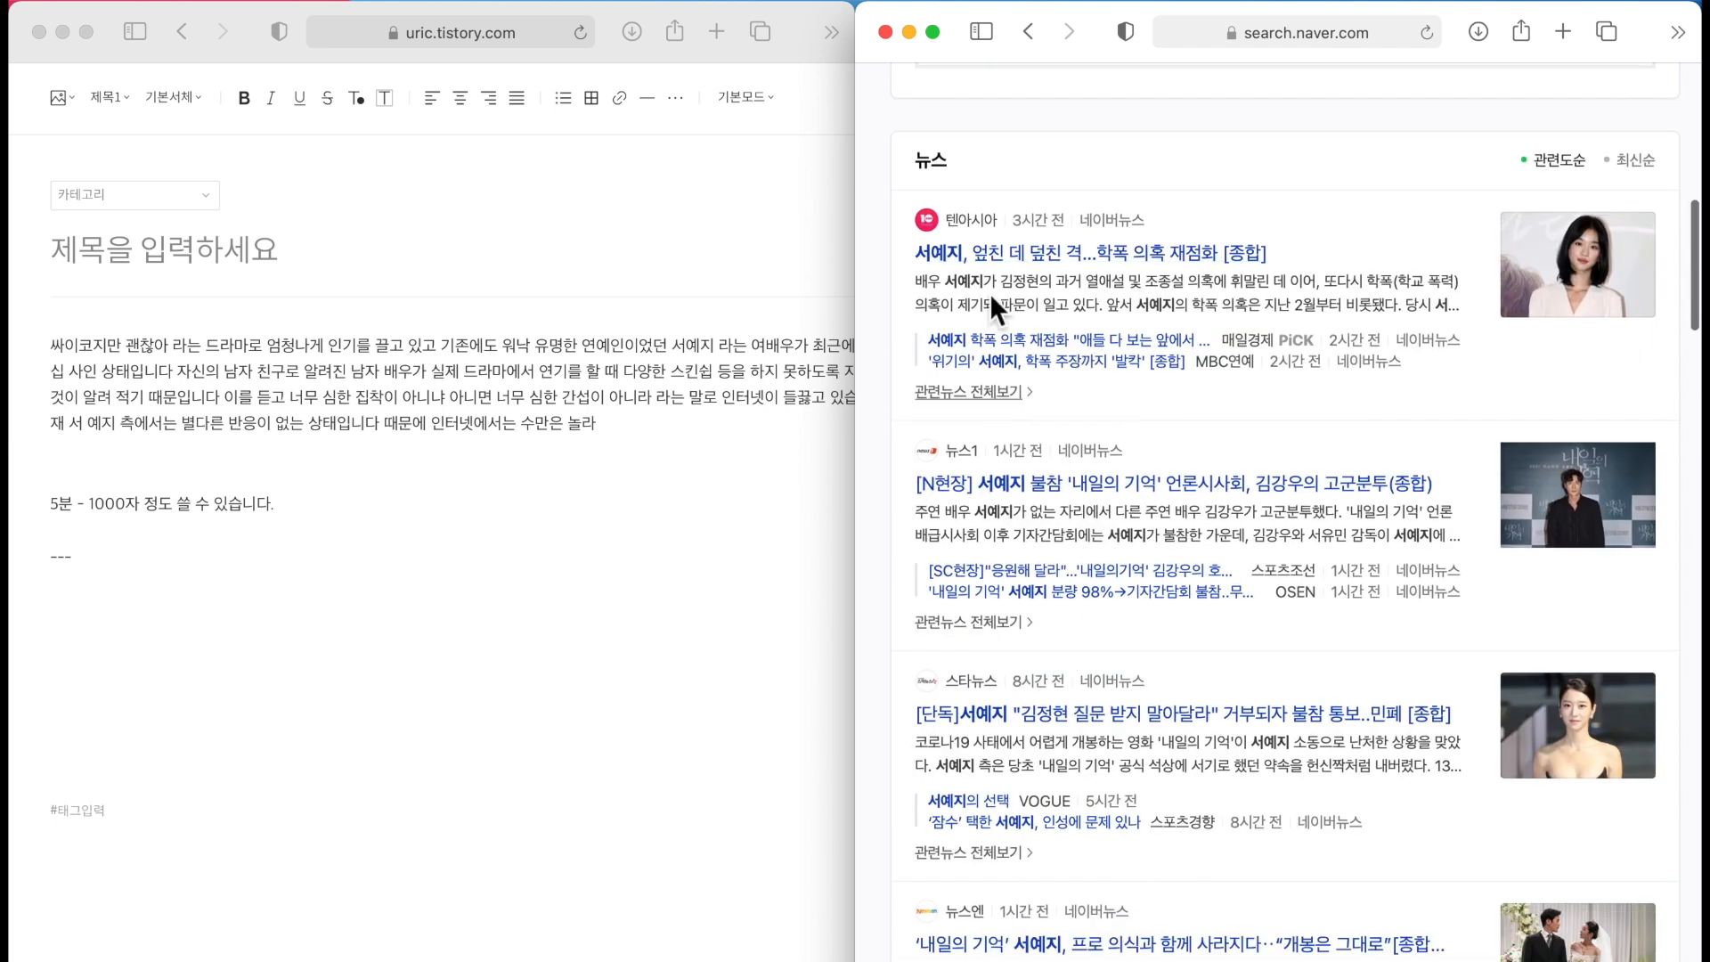
left_click(1166, 488)
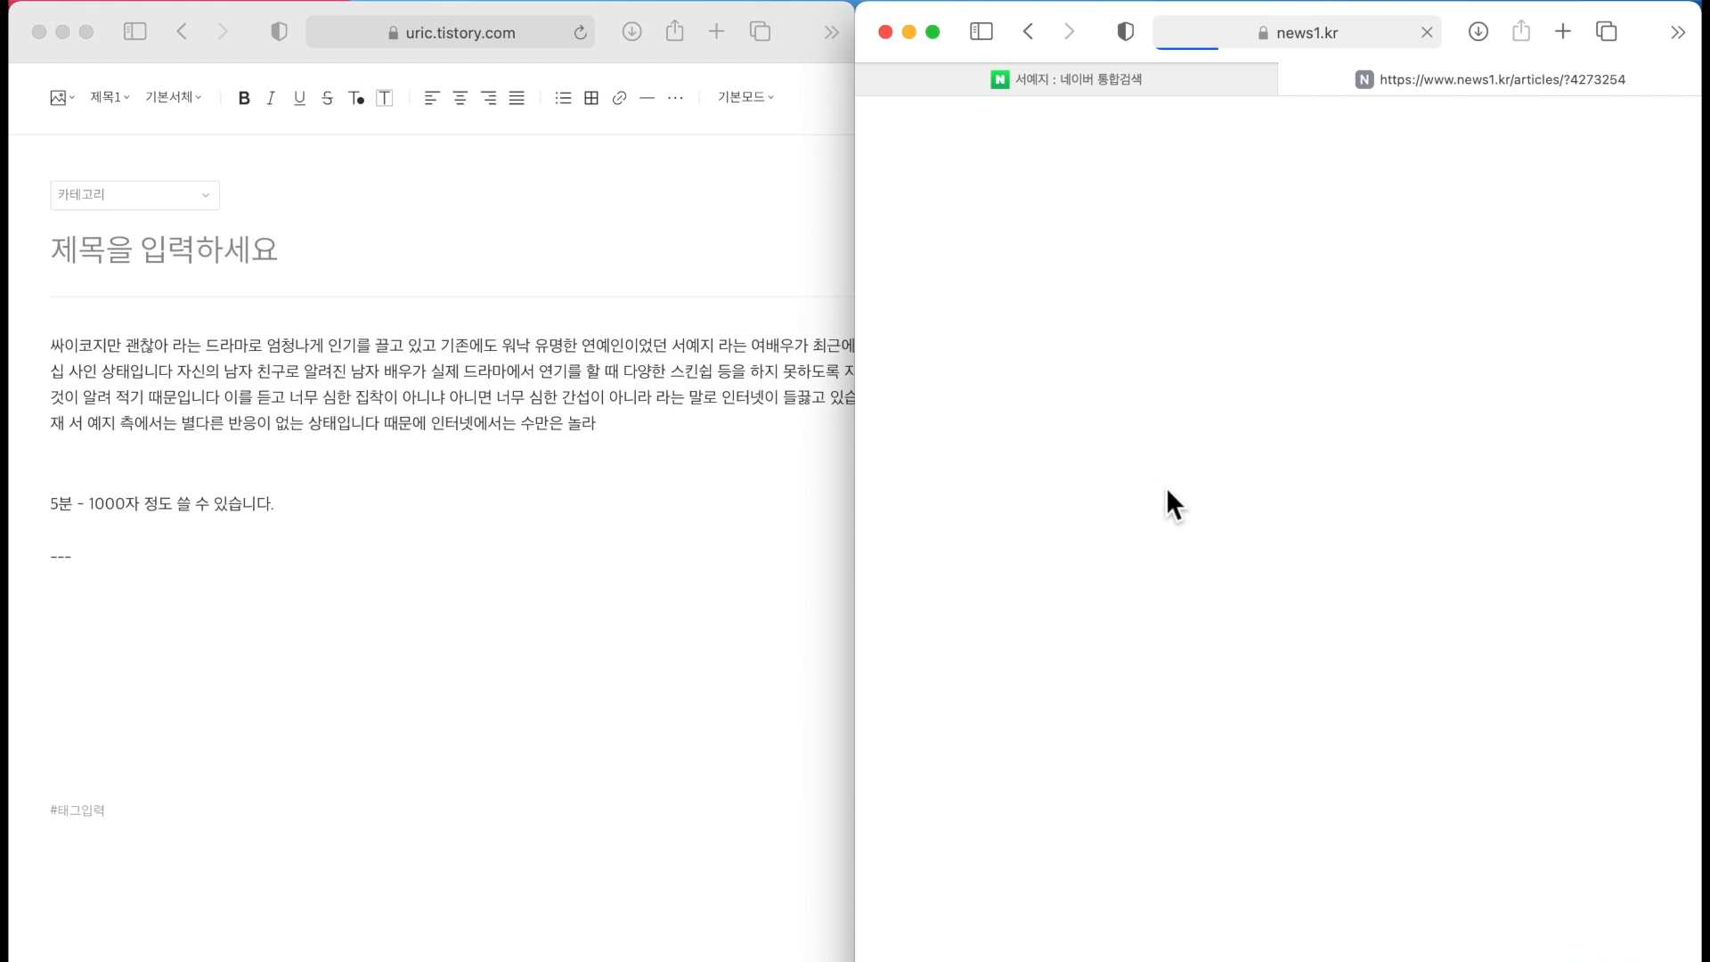
scroll(1349, 593, "down", 10)
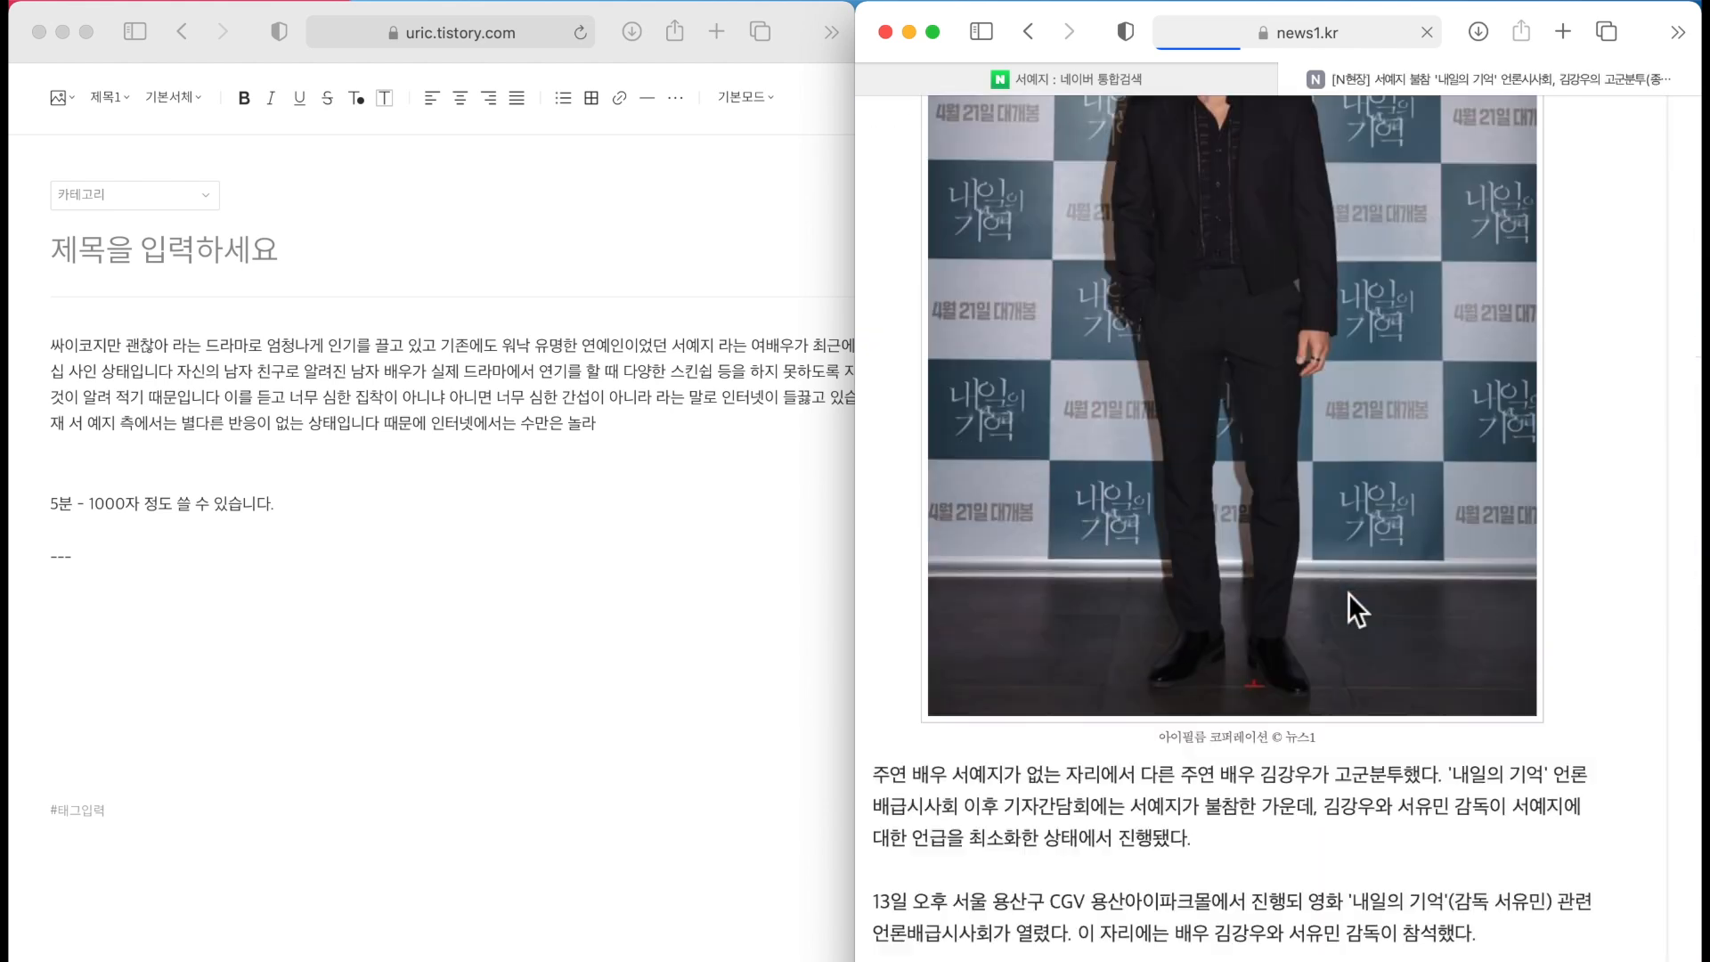
scroll(1348, 593, "down", 8)
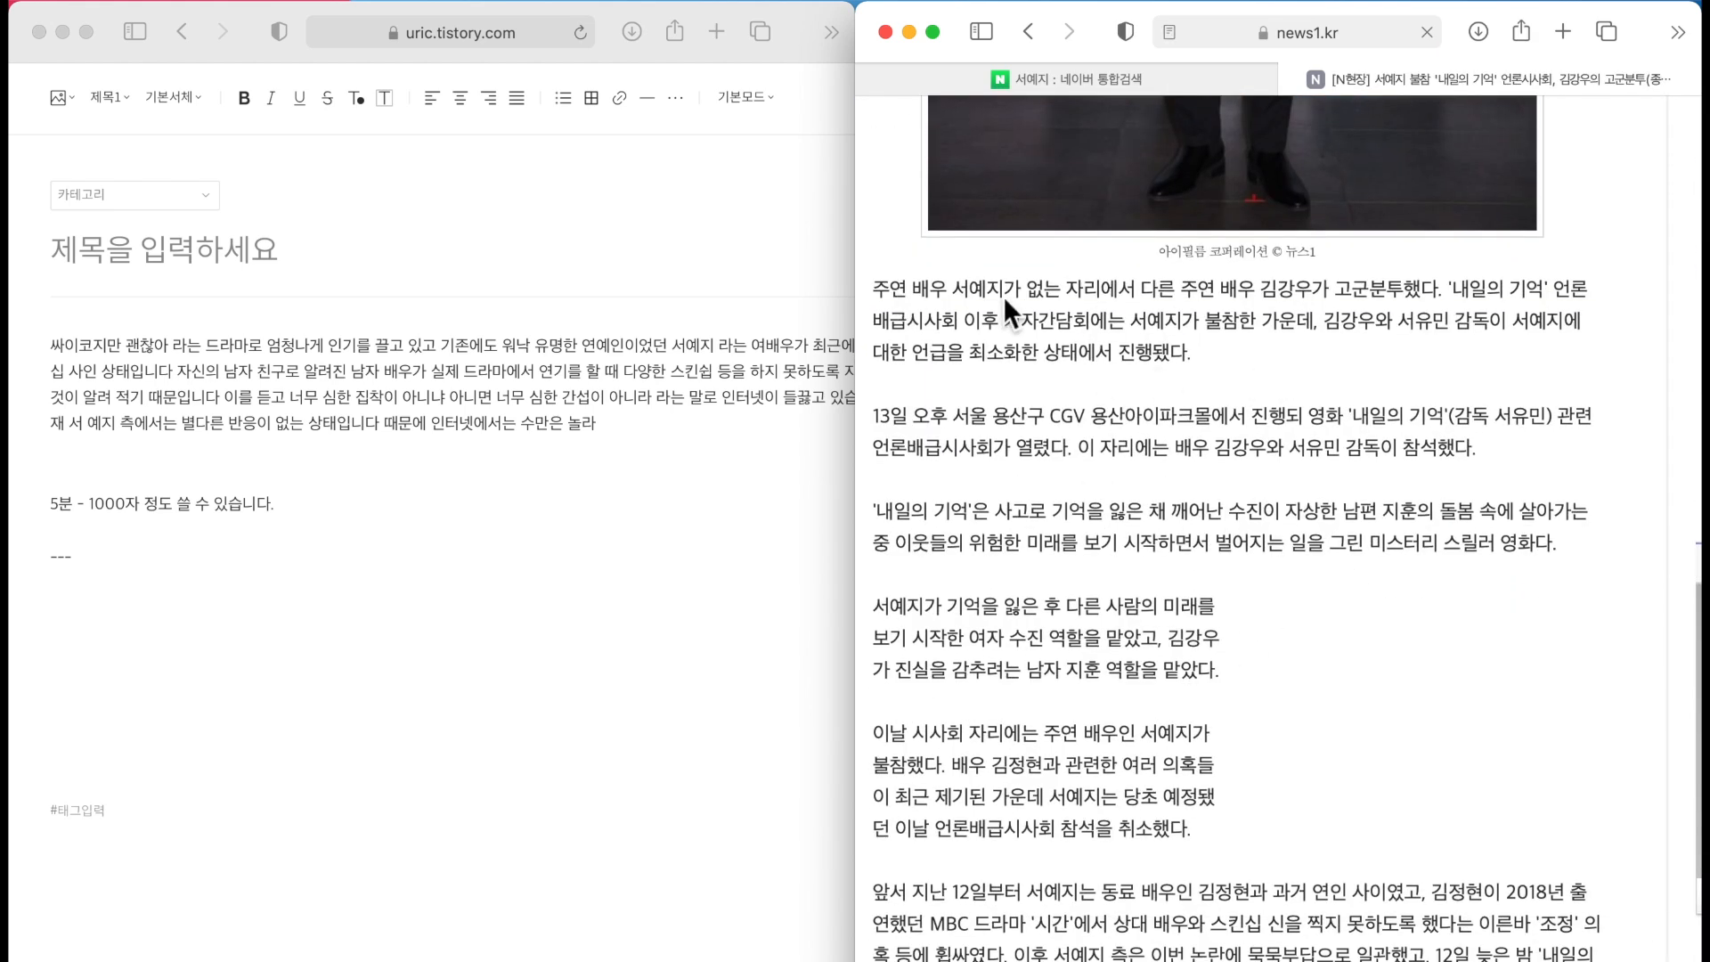
scroll(1487, 525, "down", 1)
left_click(372, 641)
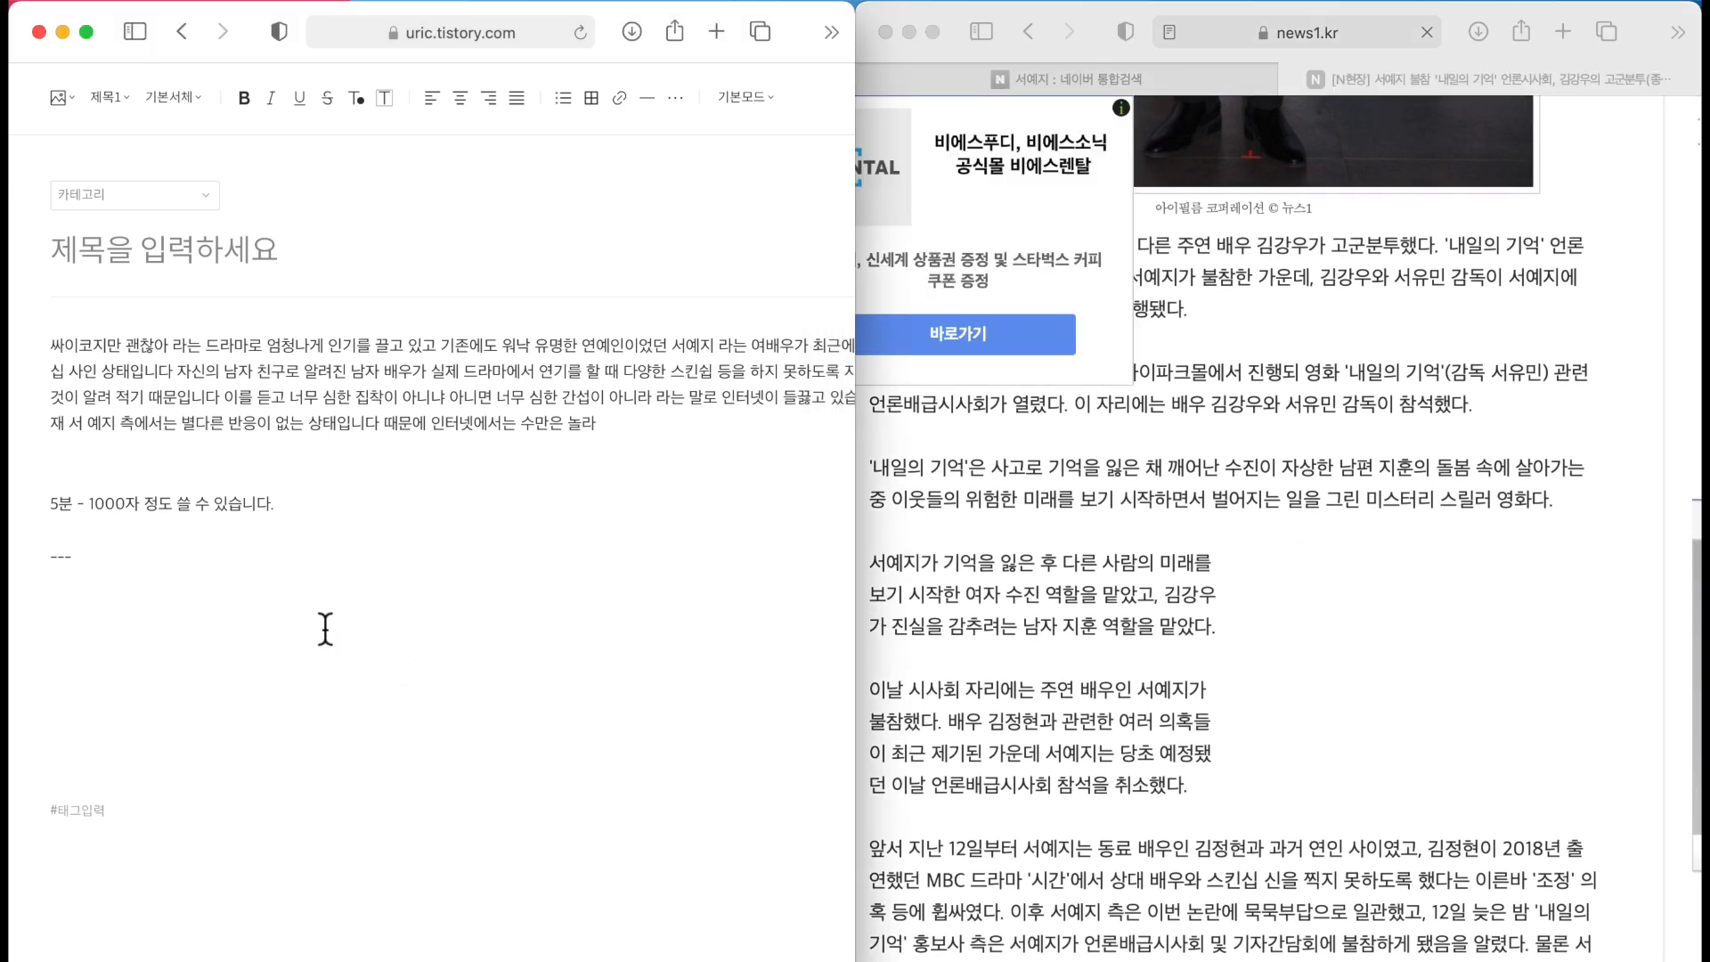
Return to the Naver results and open the Newsen article "'내일의 기억' 서예지, 프로 의식과 함께 사라지다".
left_click(1030, 33)
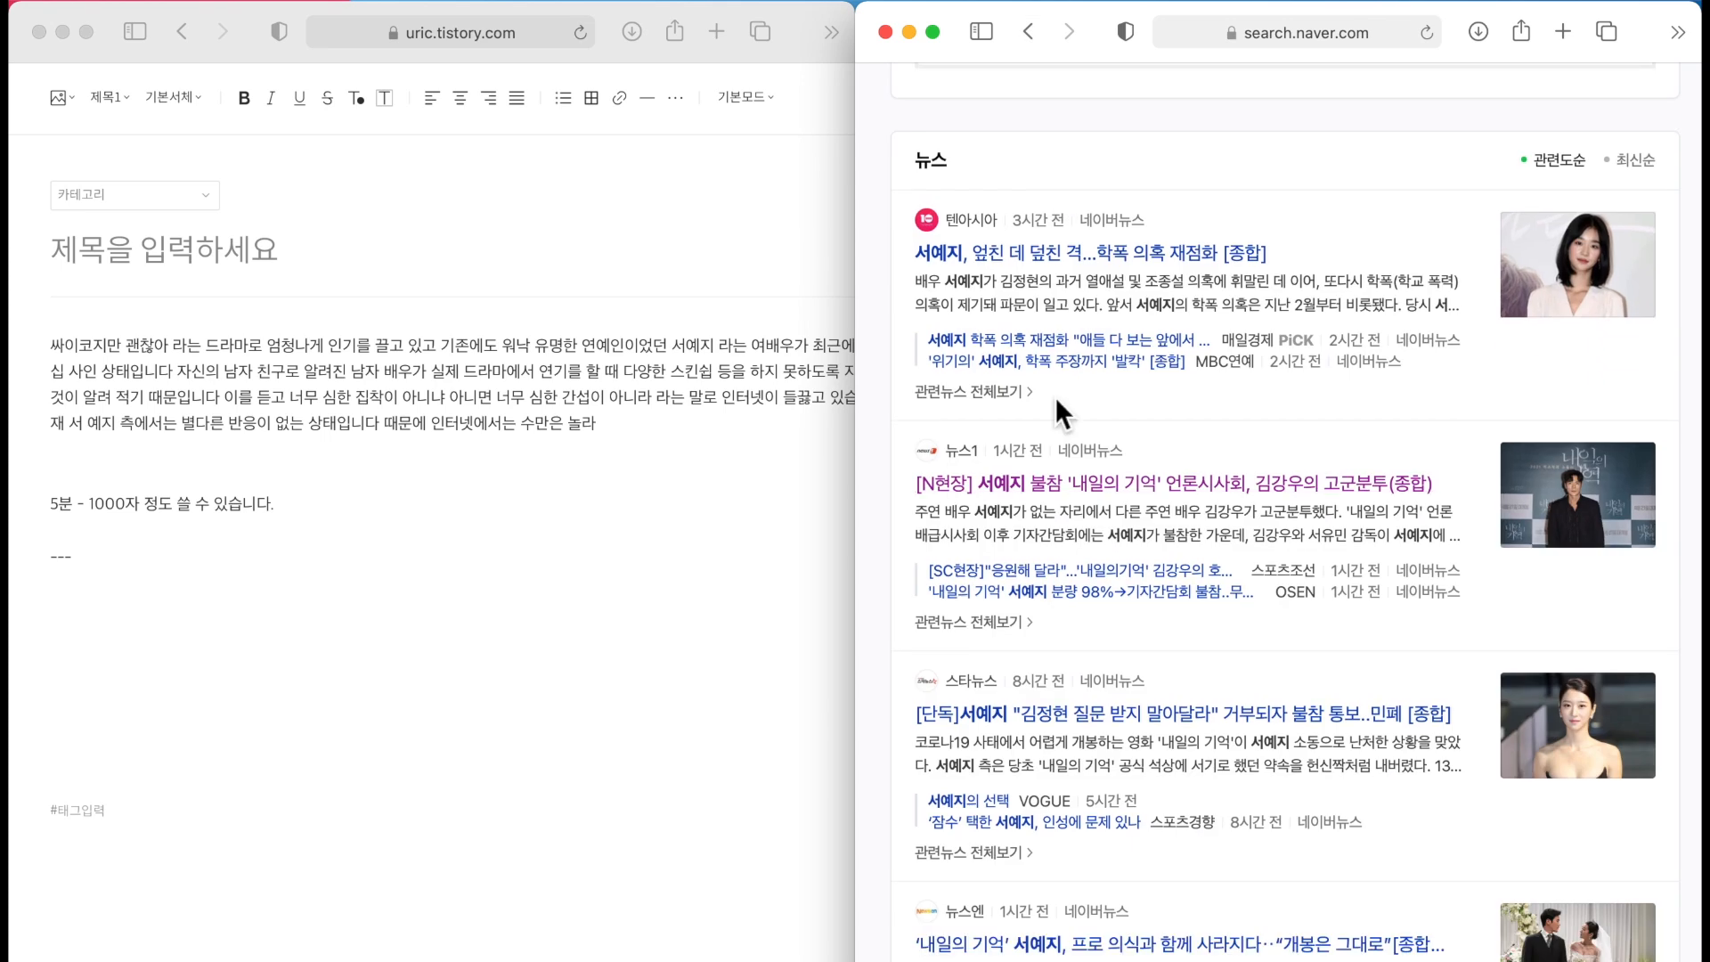
scroll(1054, 397, "down", 5)
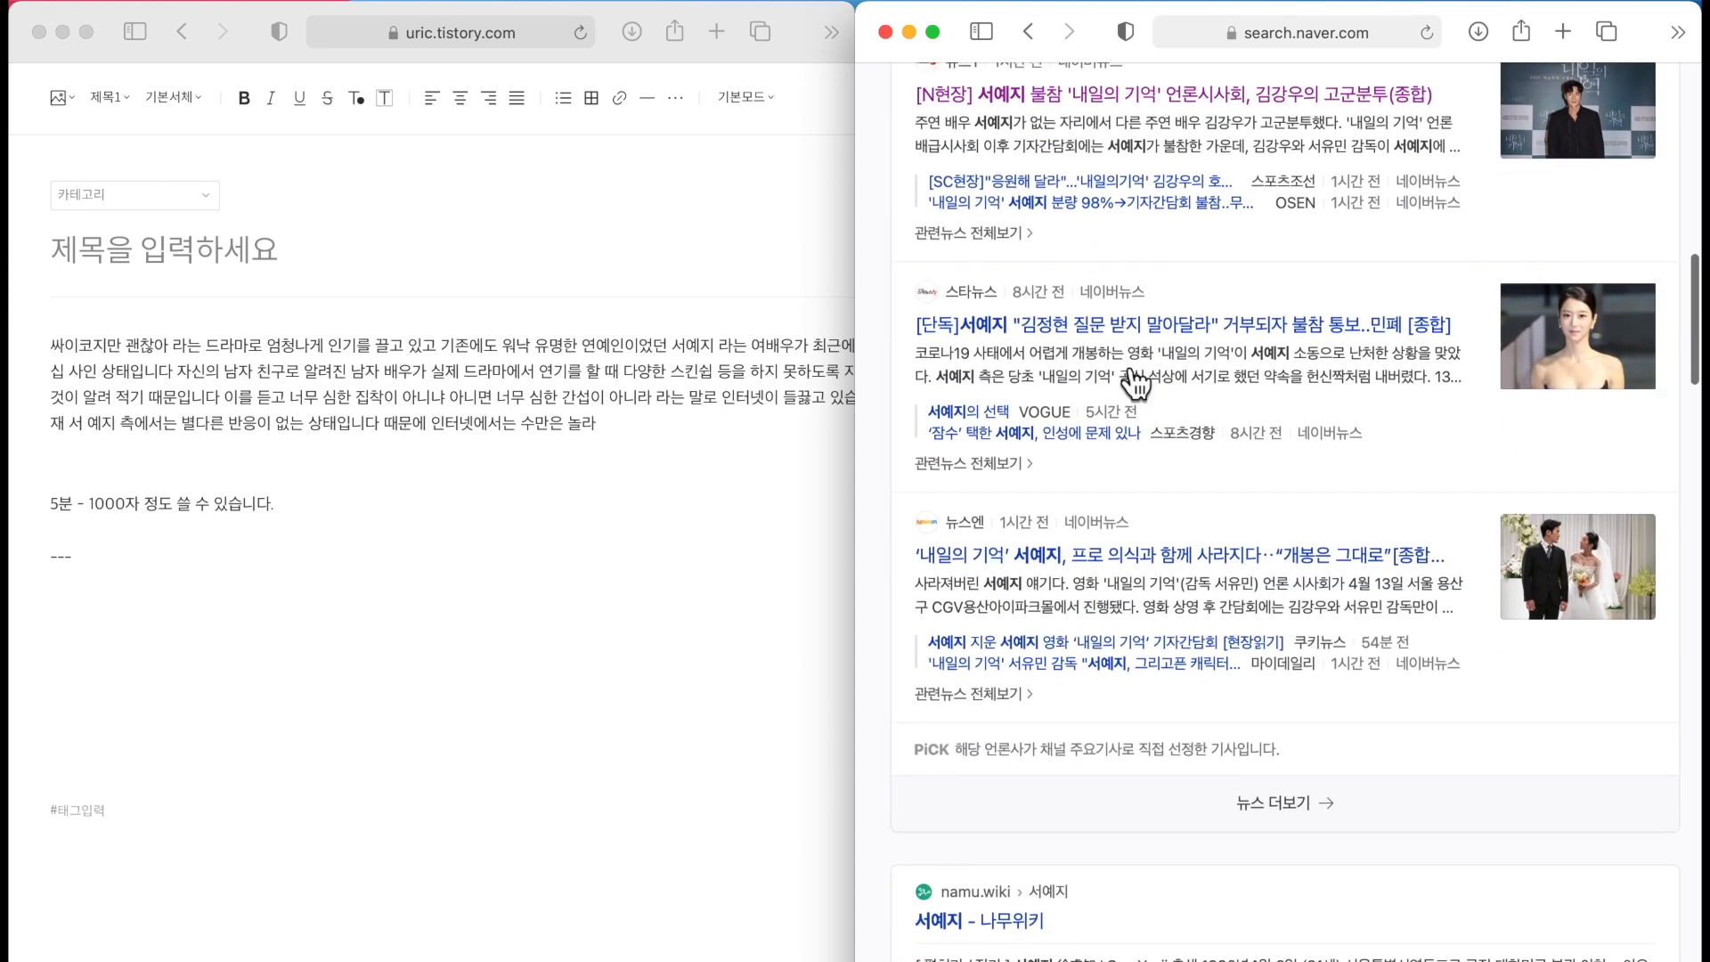
left_click(1134, 555)
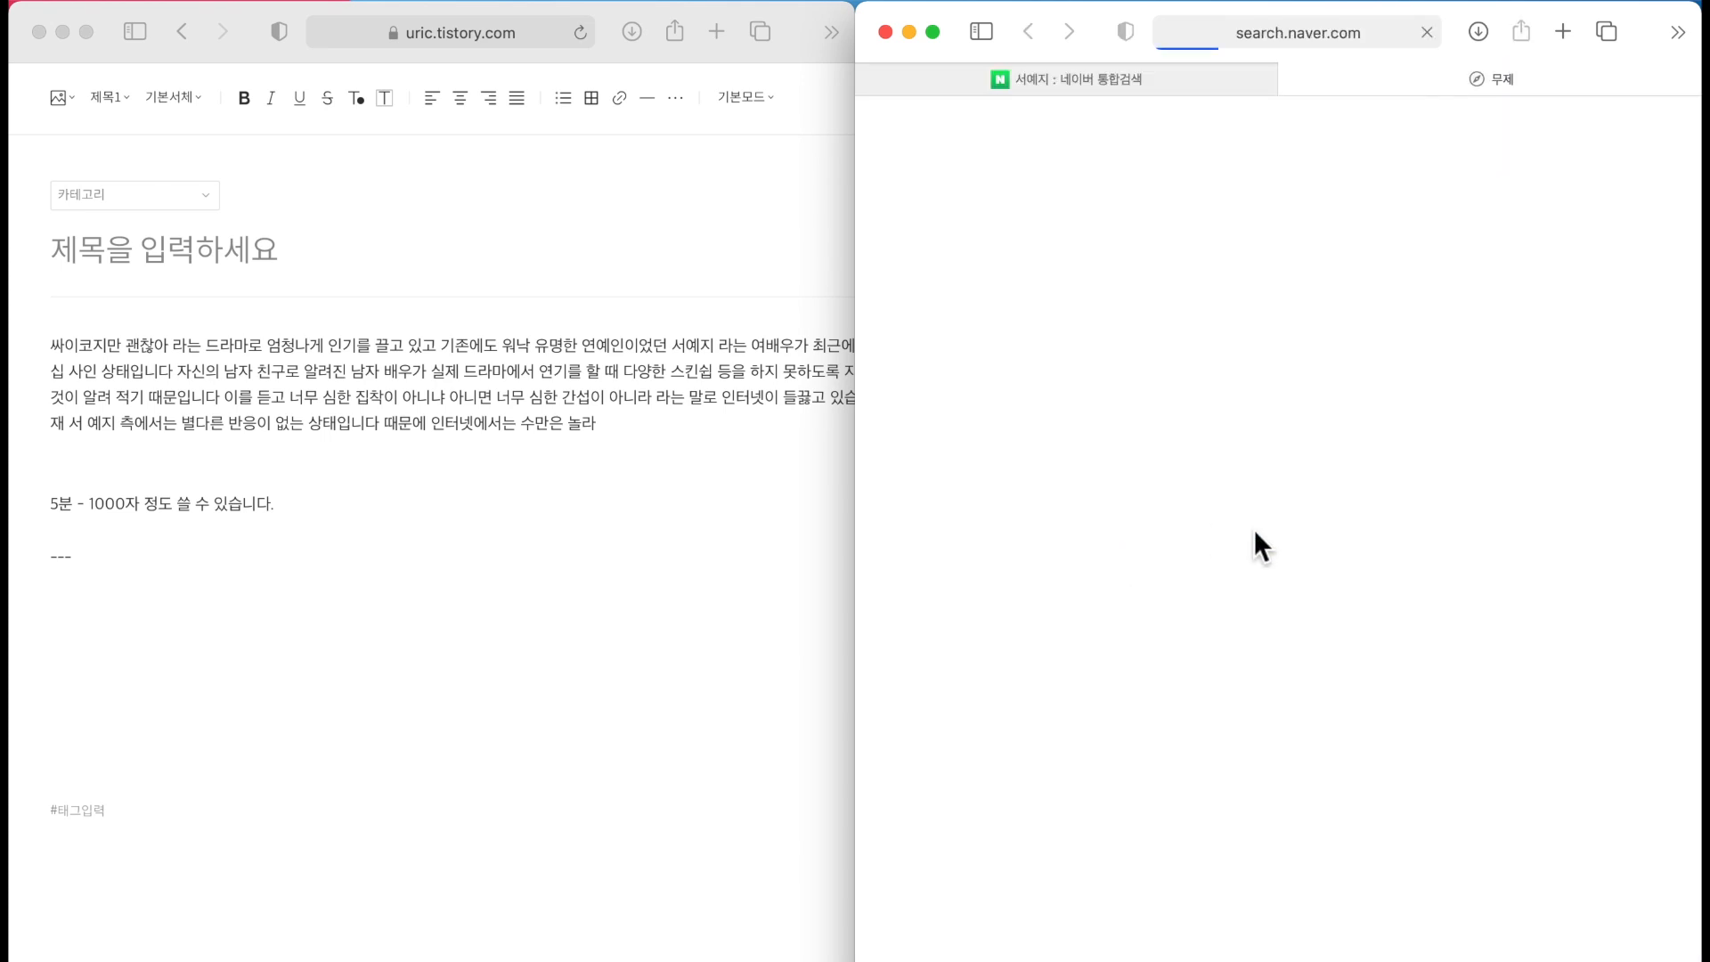
left_click(413, 793)
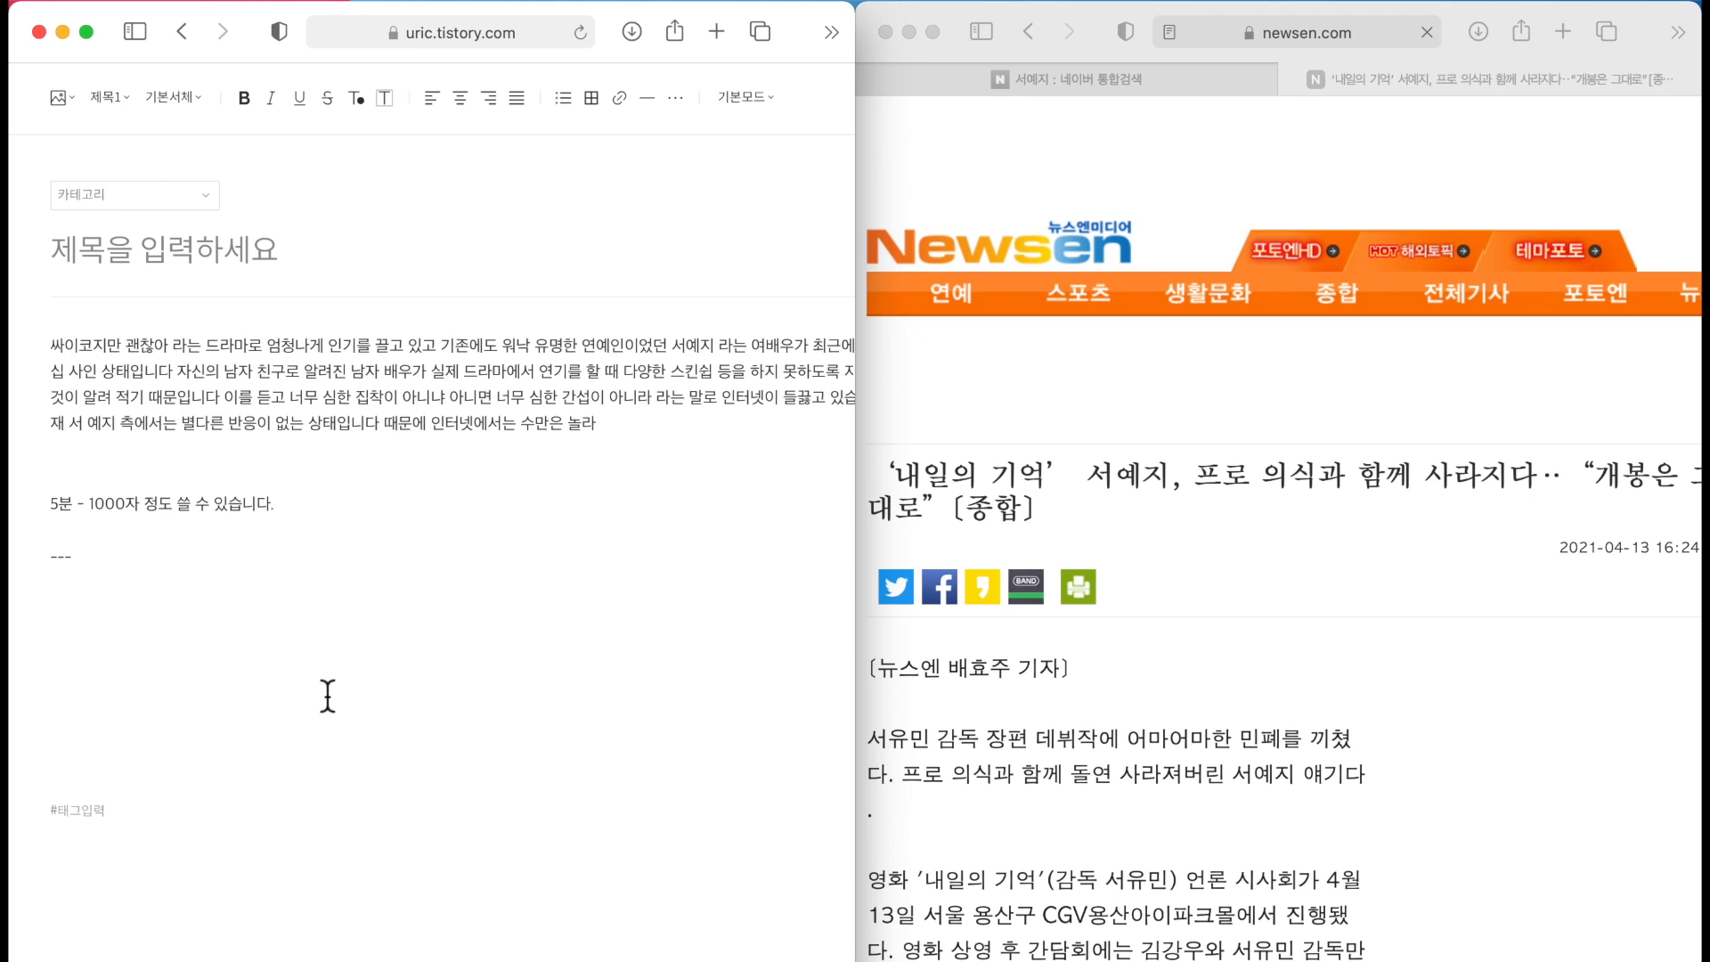
Open the blog post "GIF 사진 alt 태그 넣는 방법" in place of the news article.
left_click(1311, 35)
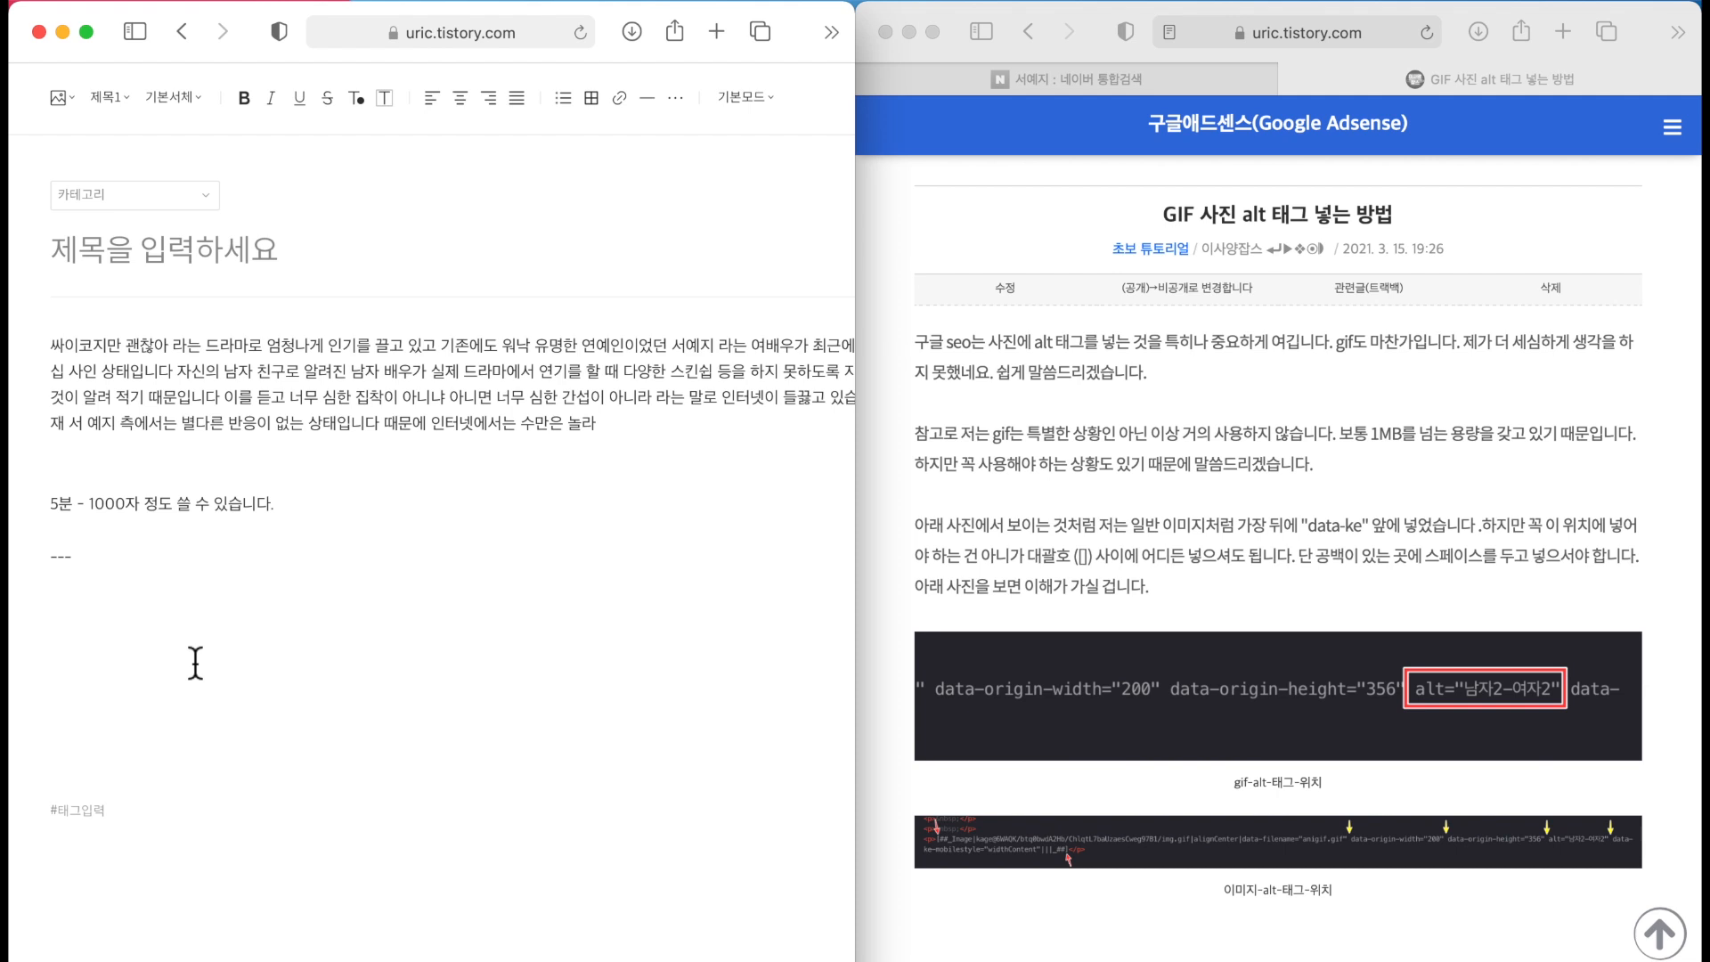
Dictate the line "이것저것 말을 막 해서 쓴 다음에" beneath the "---" separator in the draft.
key("fn")
key("fn")
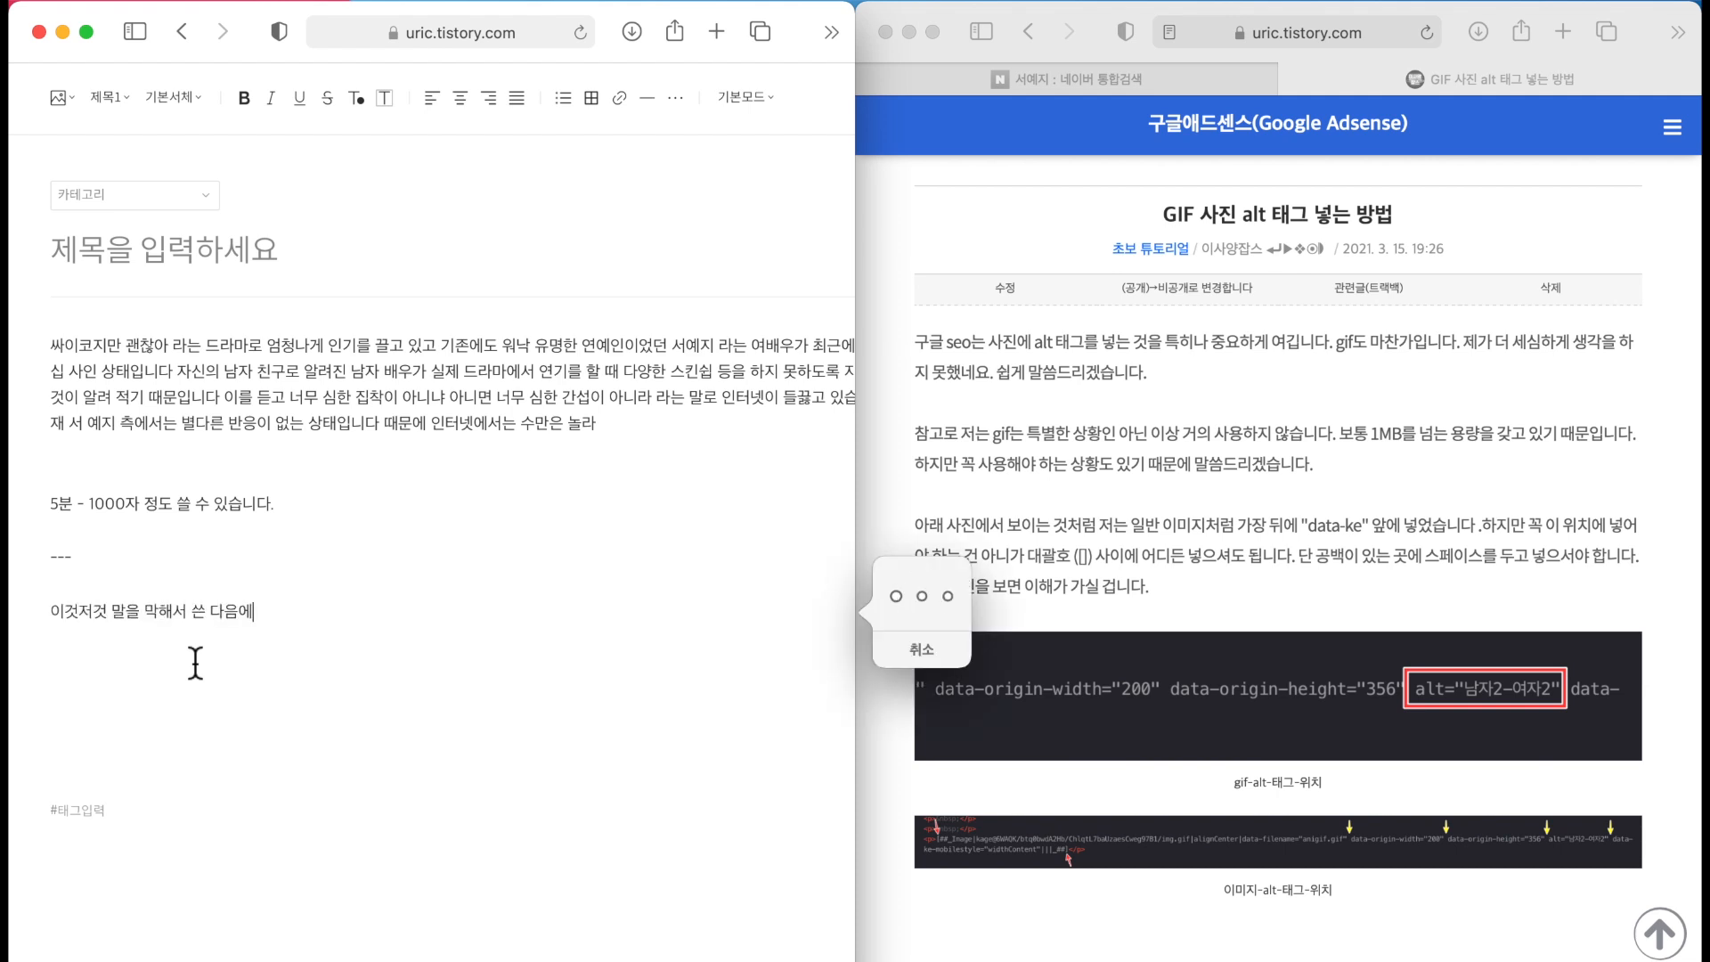
key("Return")
key("Return")
Dictate another line reading "ji 다시 해서 말을 이것저것 많이 한다음에" and begin a fresh paragraph below it.
key("fn")
key("fn")
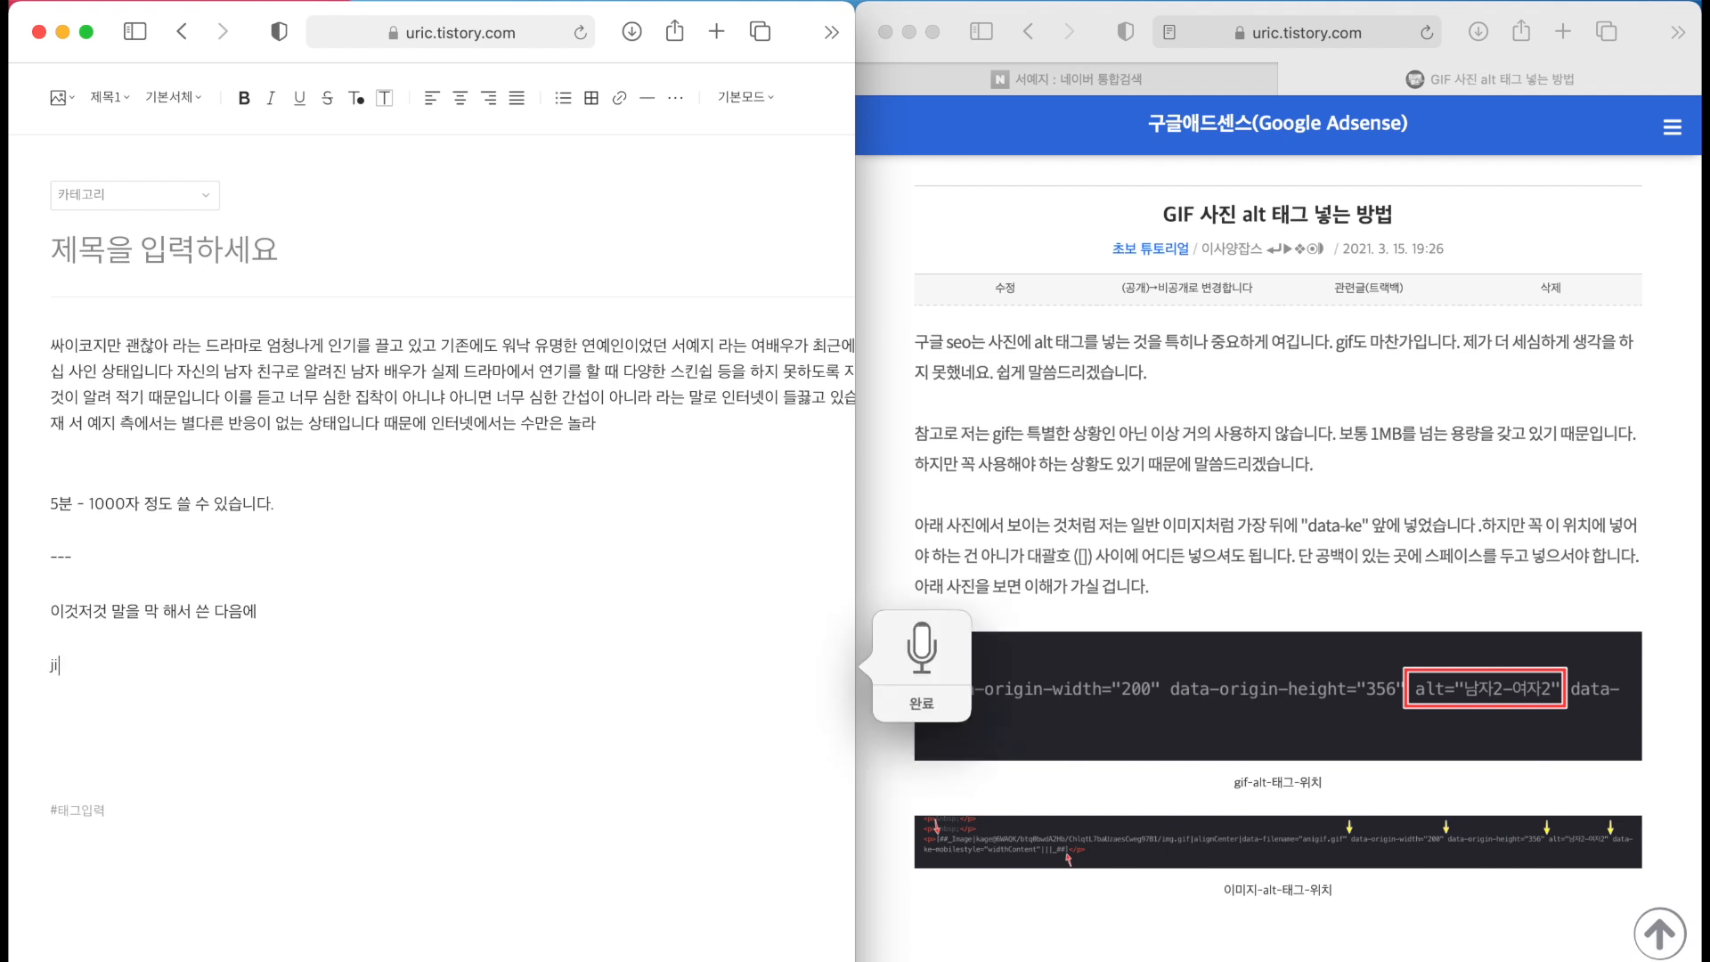
key("fn")
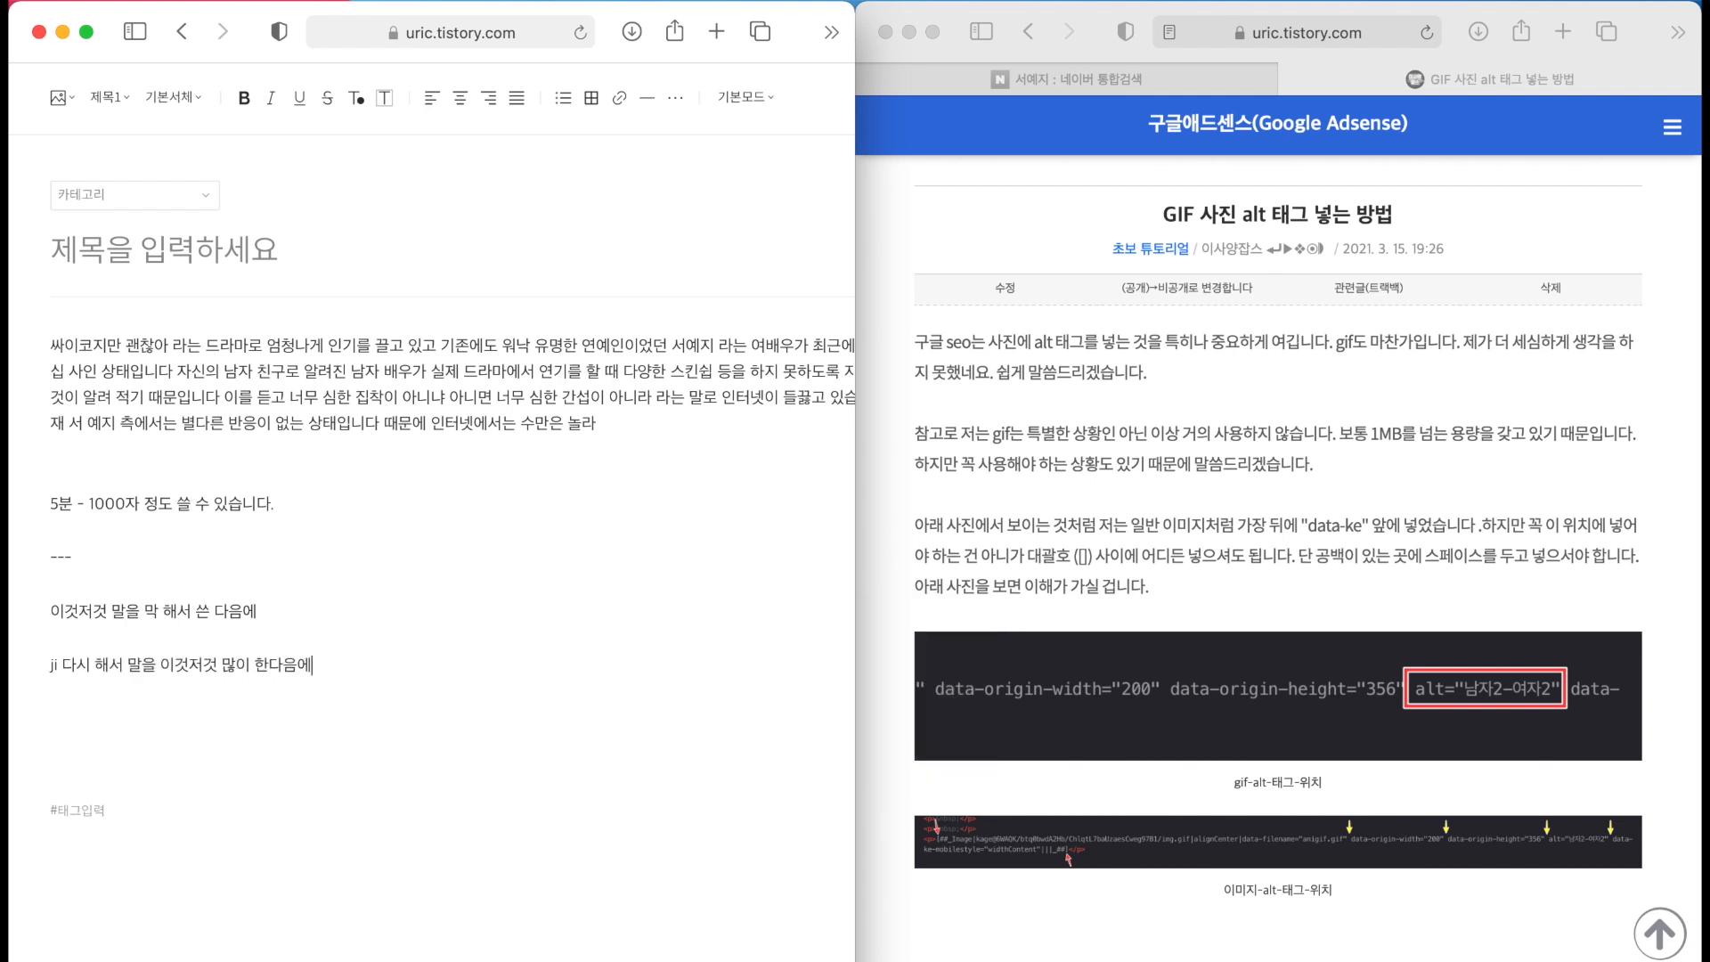
key("Return")
key("Return")
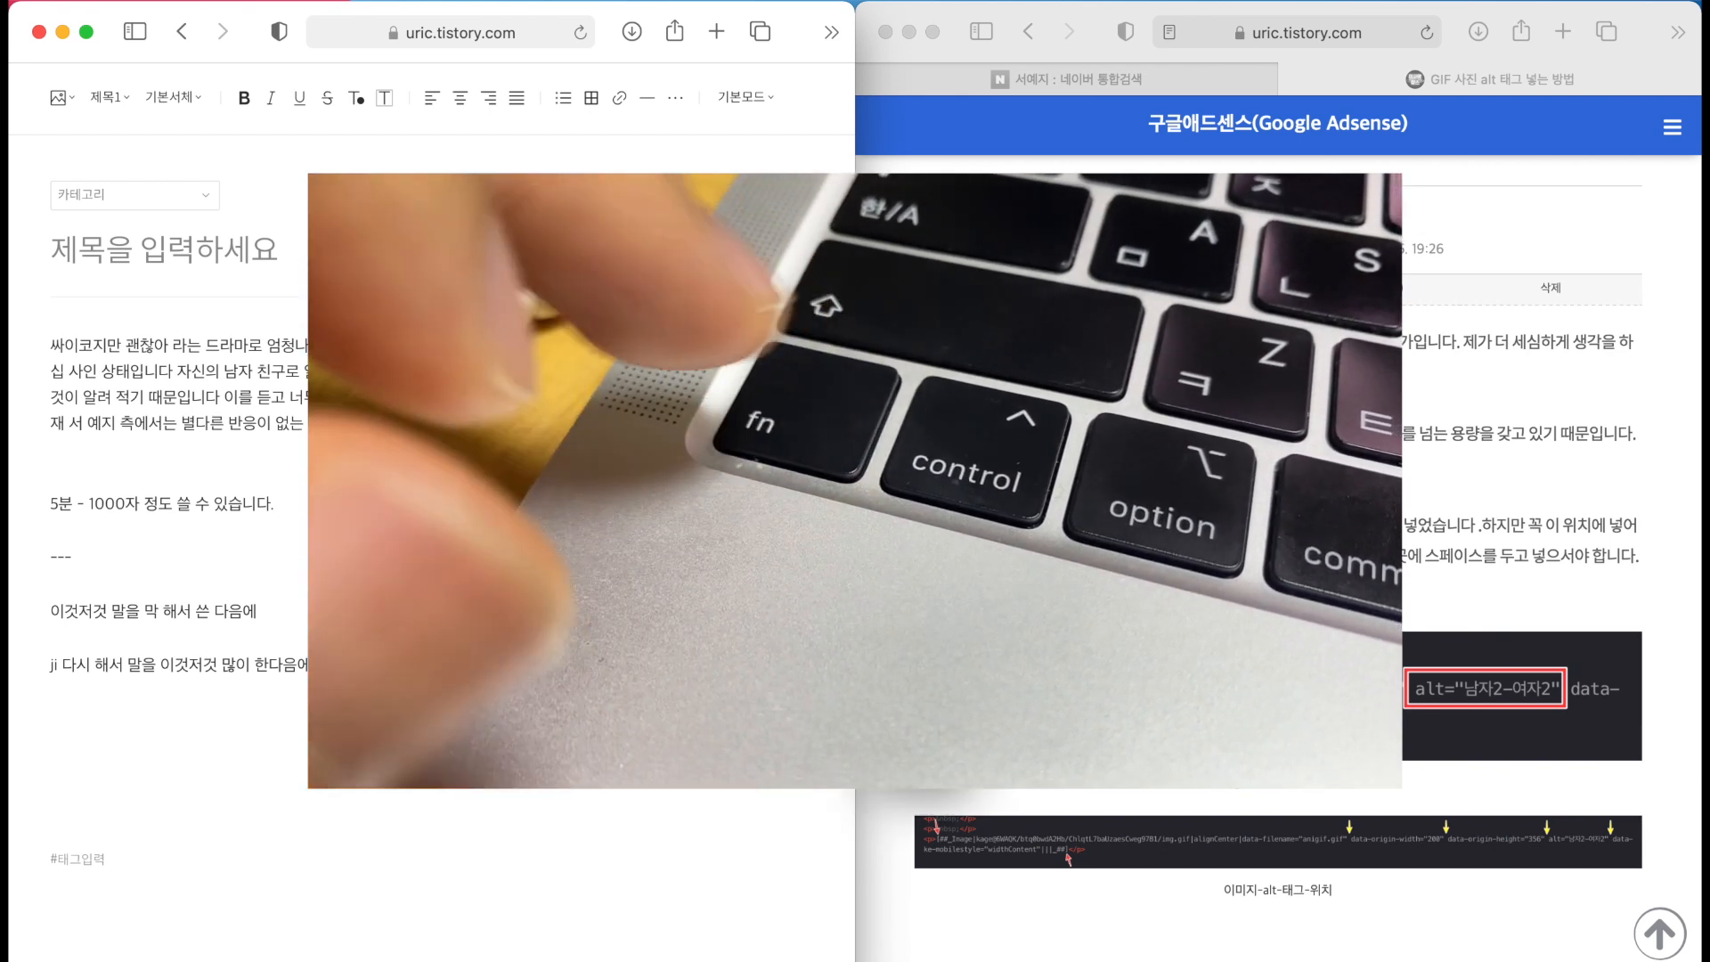
Dictate a new line: "이것저것 내가 하고 싶은 말은 많았습니다 줄줄줄 달라 그걸 만들 정도 까지 계속 하다가 이제 그만 하고 생각이 잘 안 될 정도가 되면".
key("ctrl")
key("ctrl")
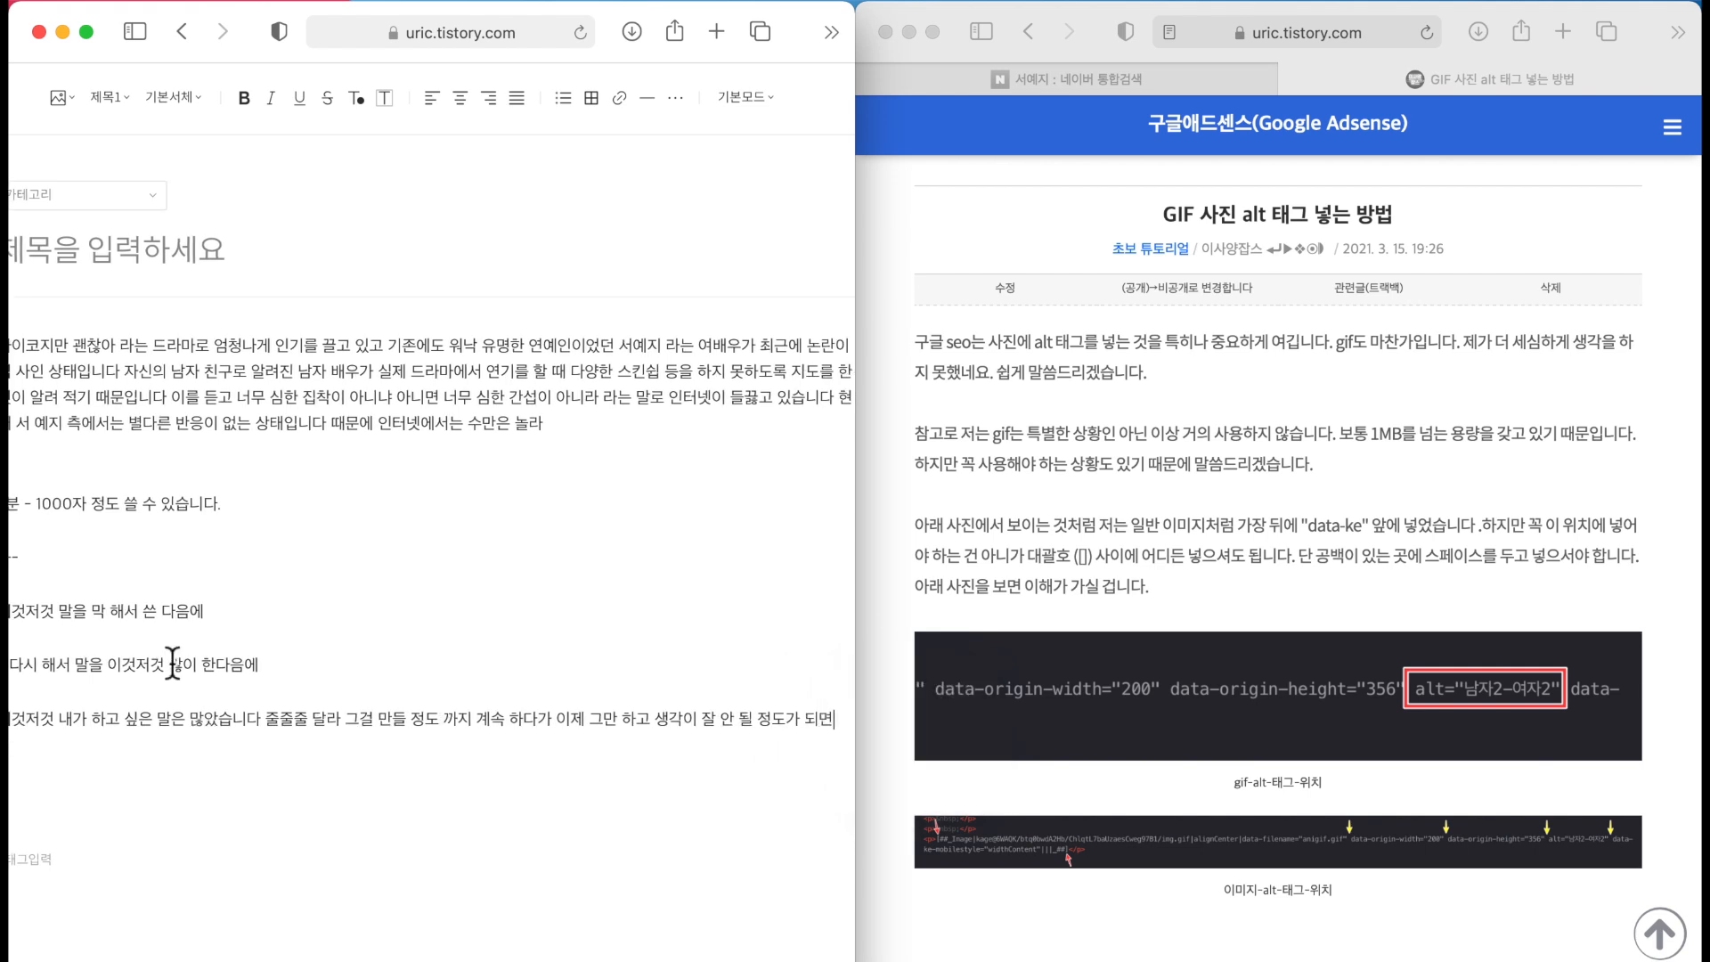
key("Return")
key("Return")
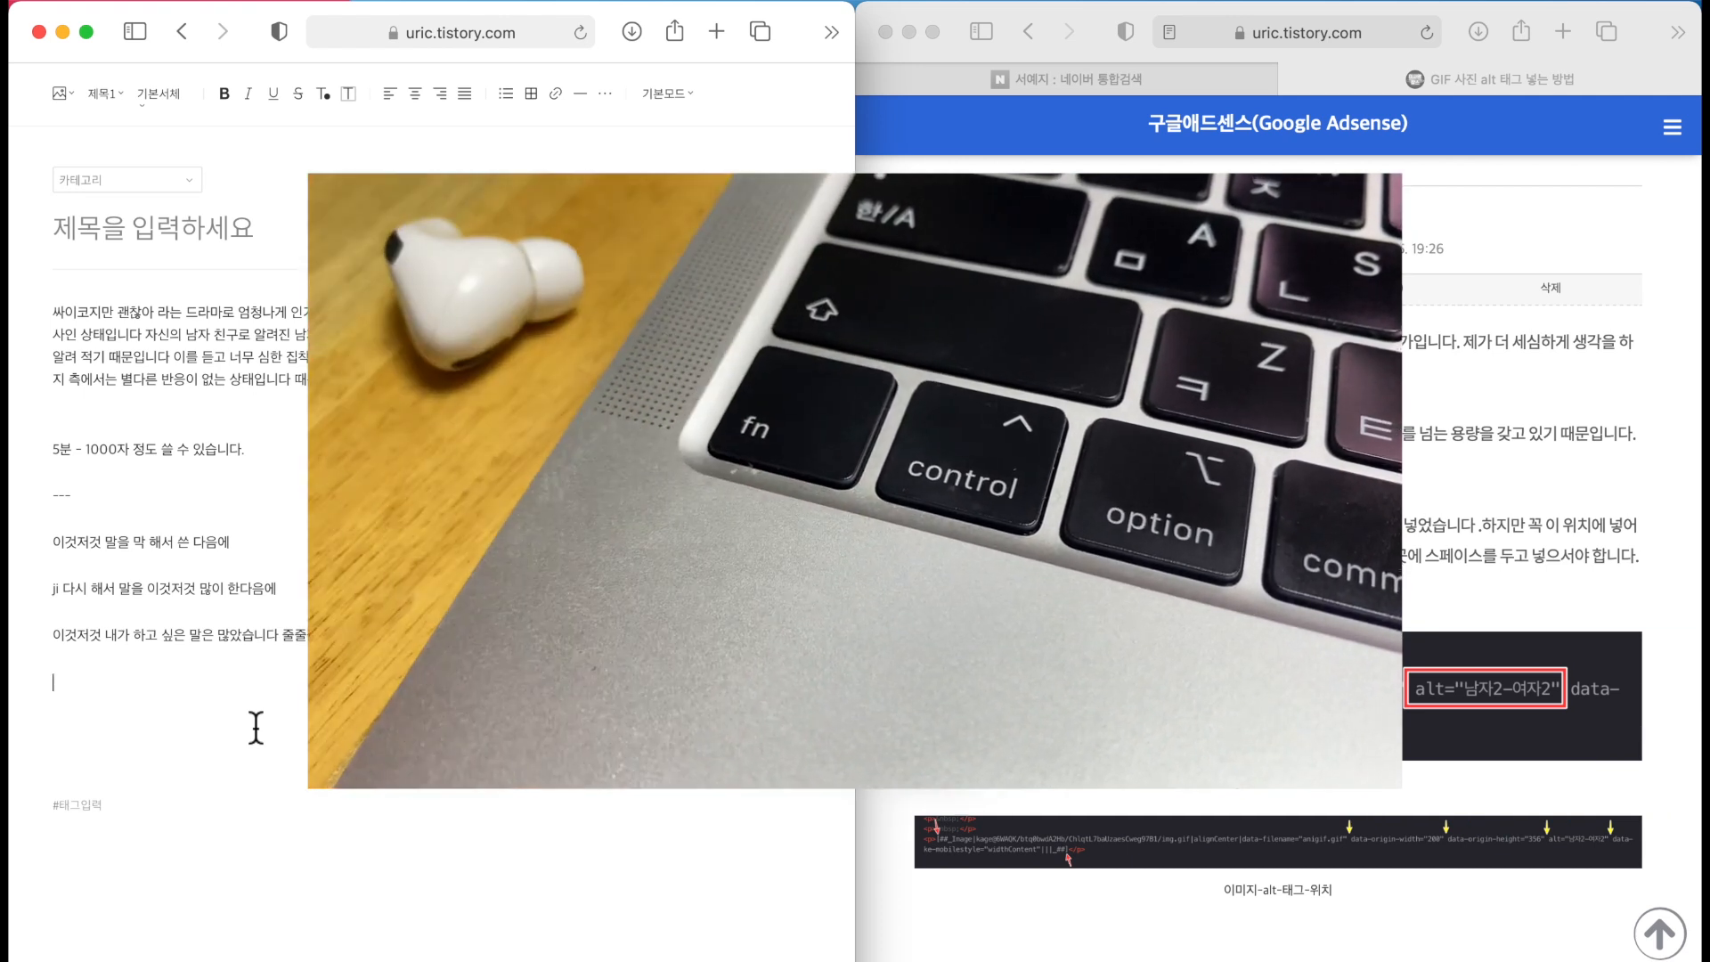
Dictate the sentence "아로 마이크가 켜지면서 다시 음성 인식이 시작이 됩니다" into the empty paragraph at the end of the draft.
key("ctrl")
key("ctrl")
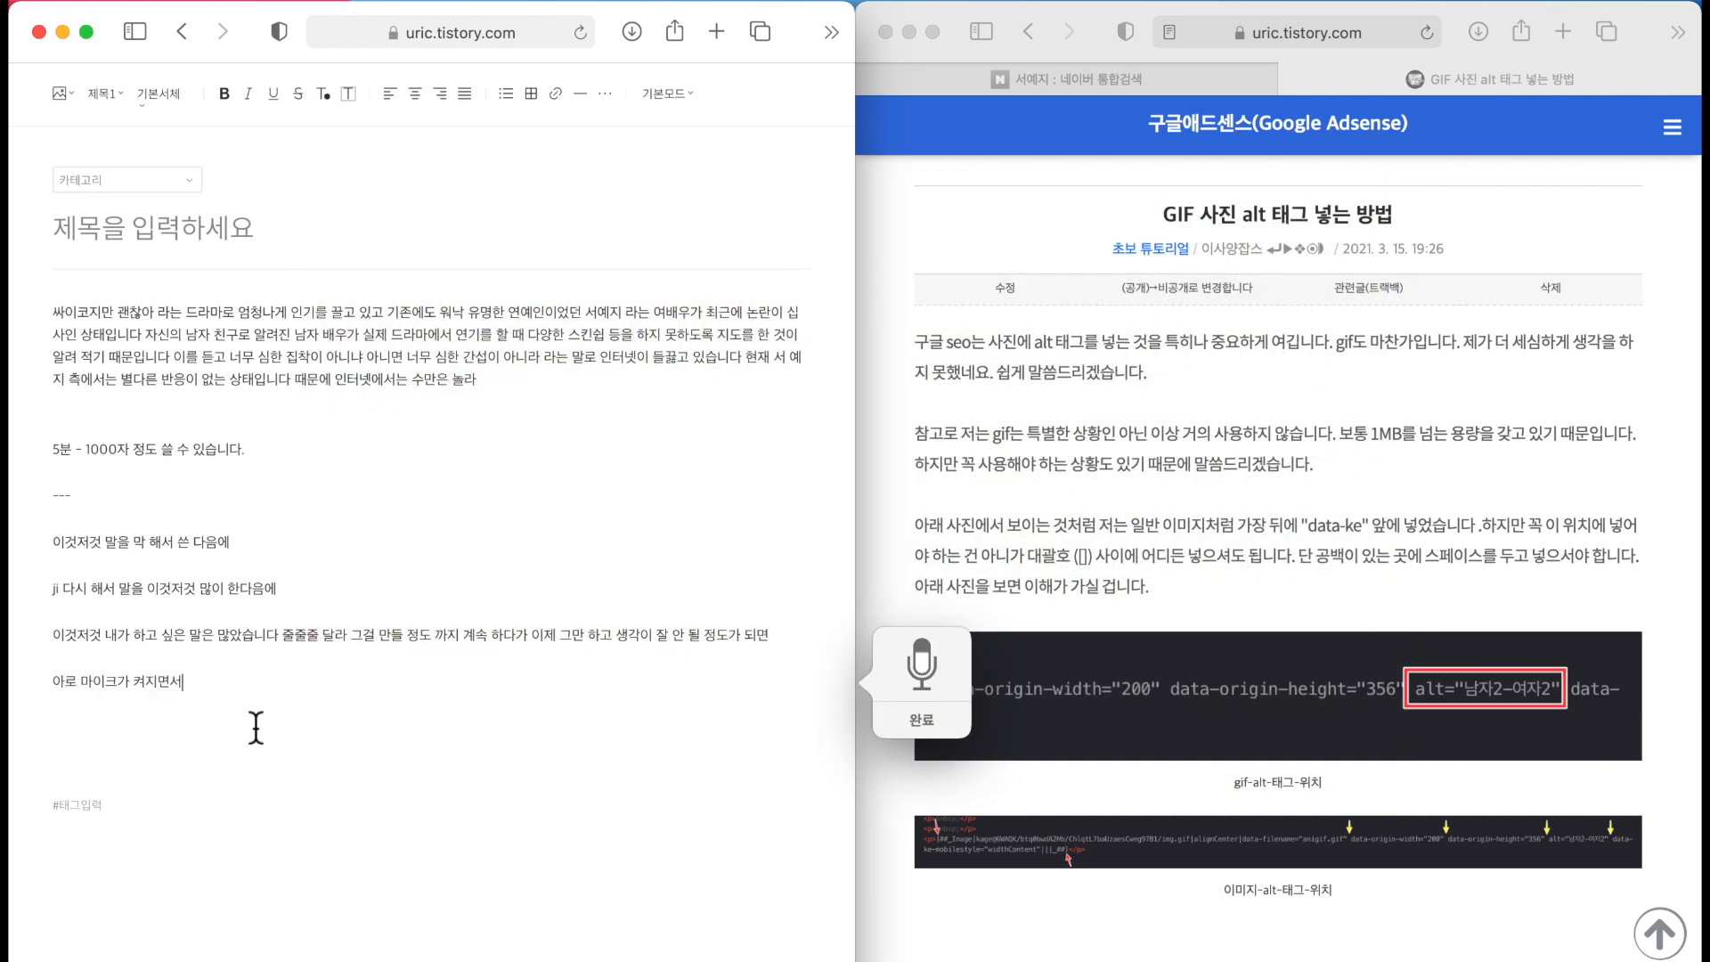
key("ctrl")
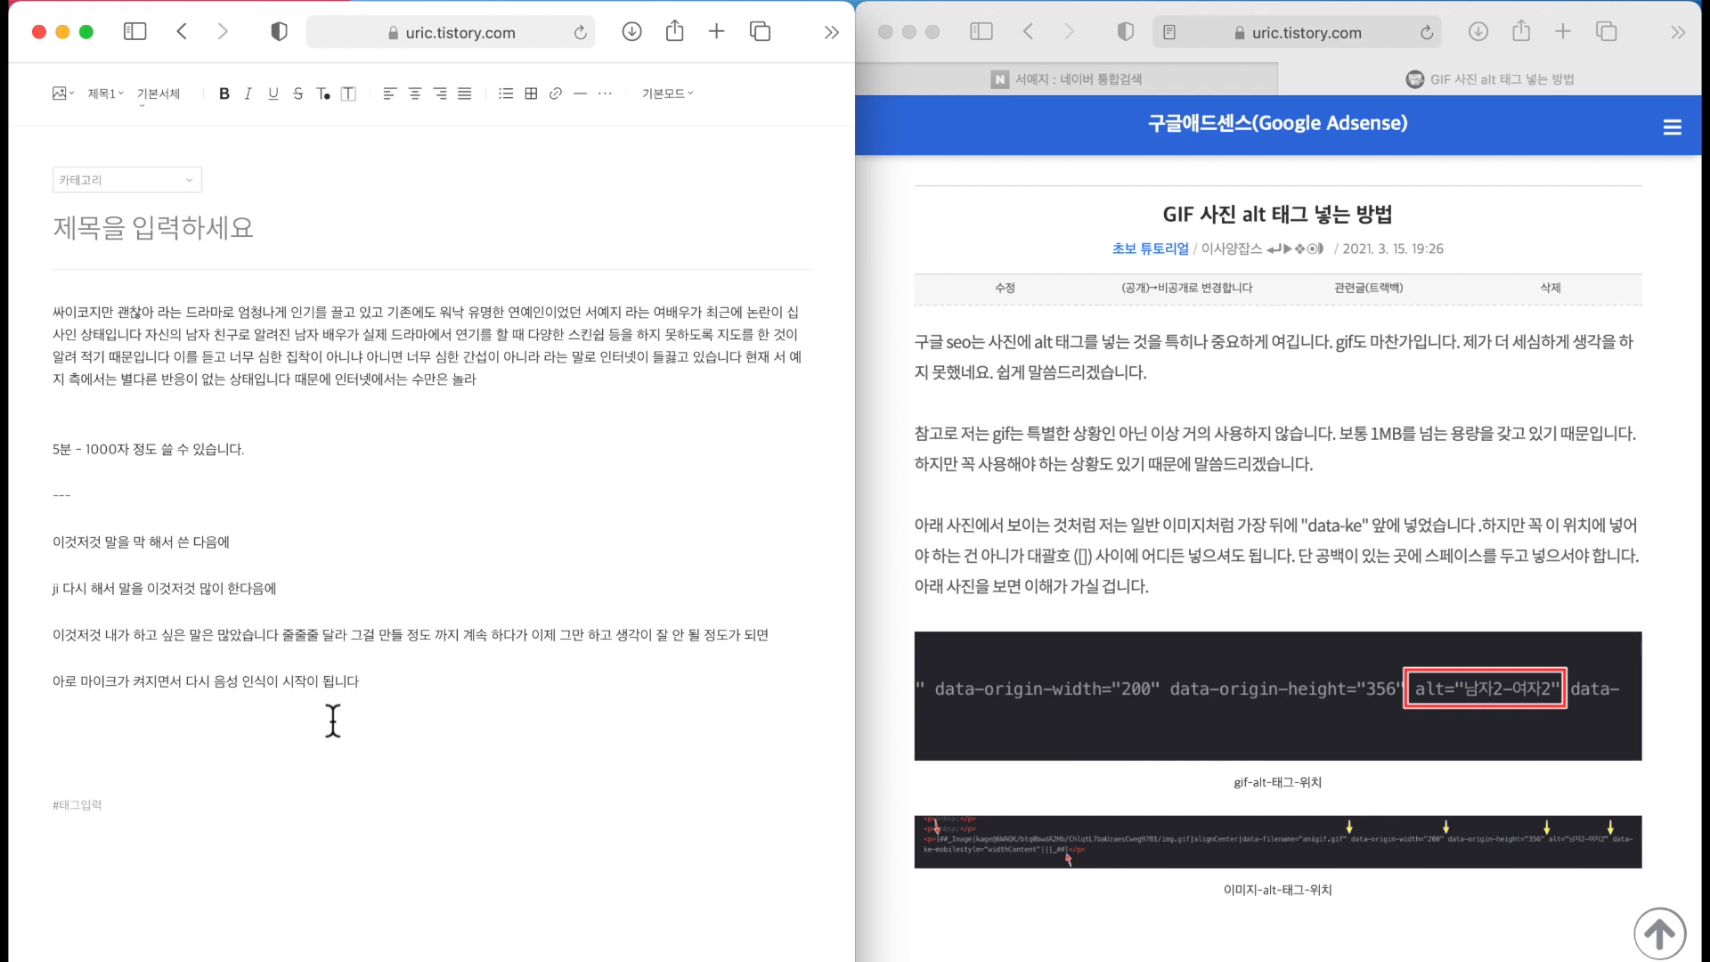
Add a paragraph at the end of the draft and dictate "현장에서 바로 받아쓰기 기능을 실행할 수 있어야 되고 그 자리".
left_click(419, 696)
key("Return")
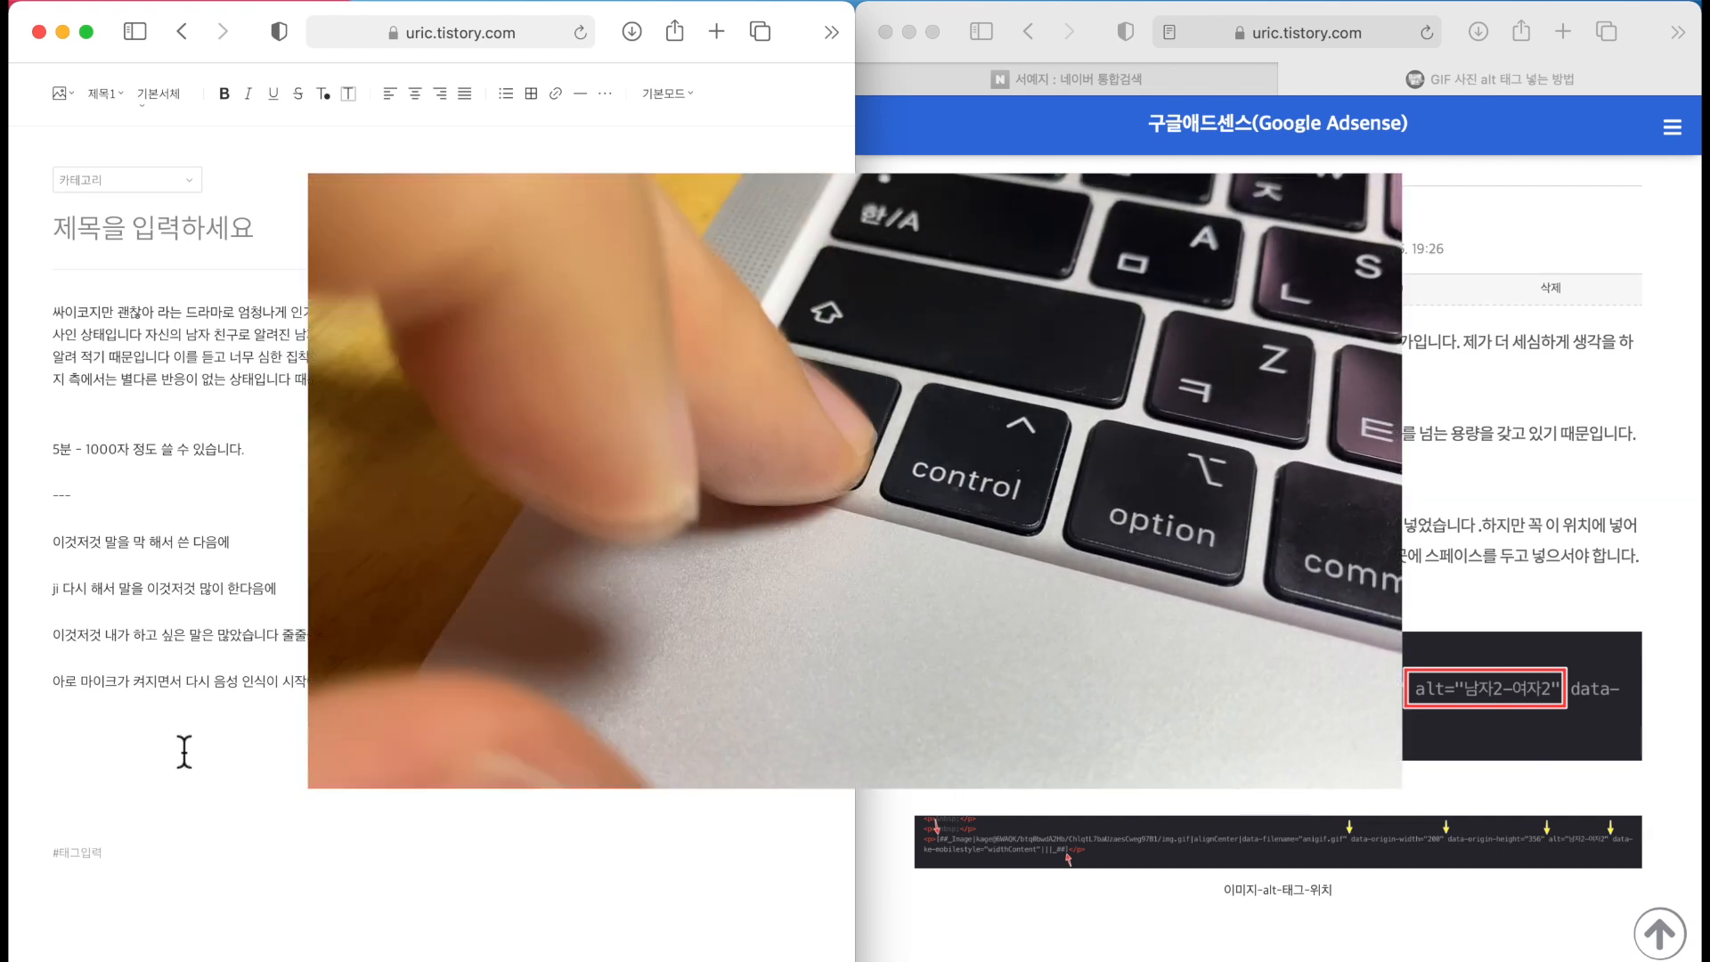
key("fn")
key("fn")
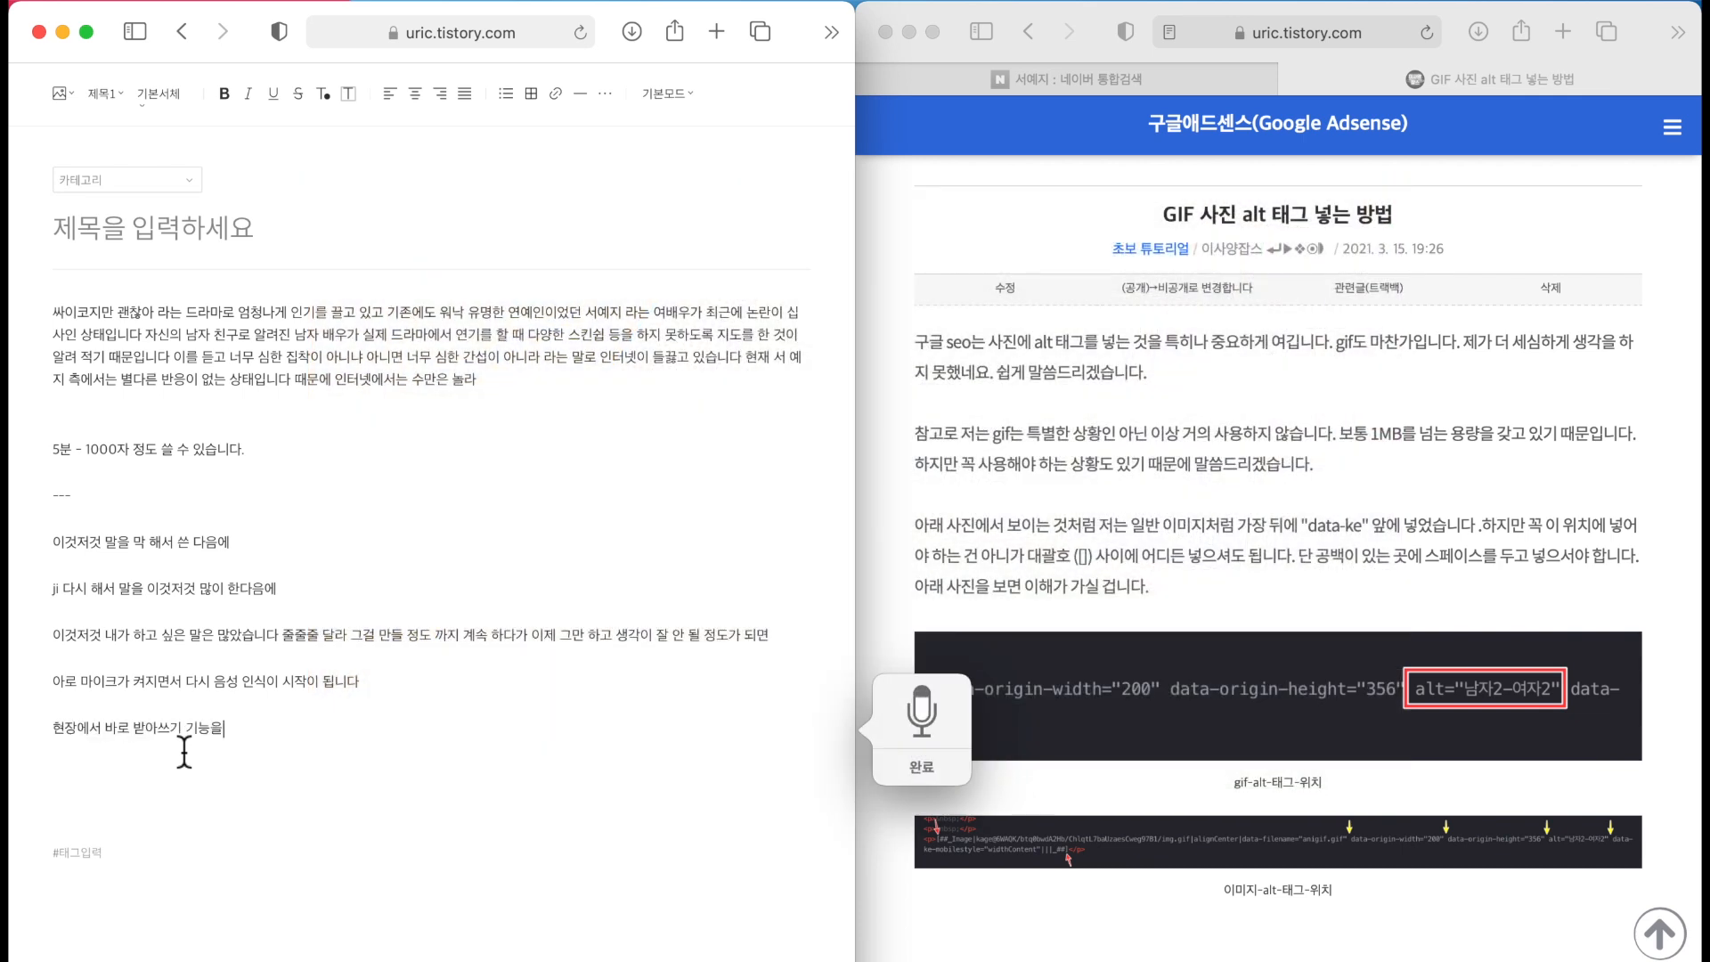
key("fn")
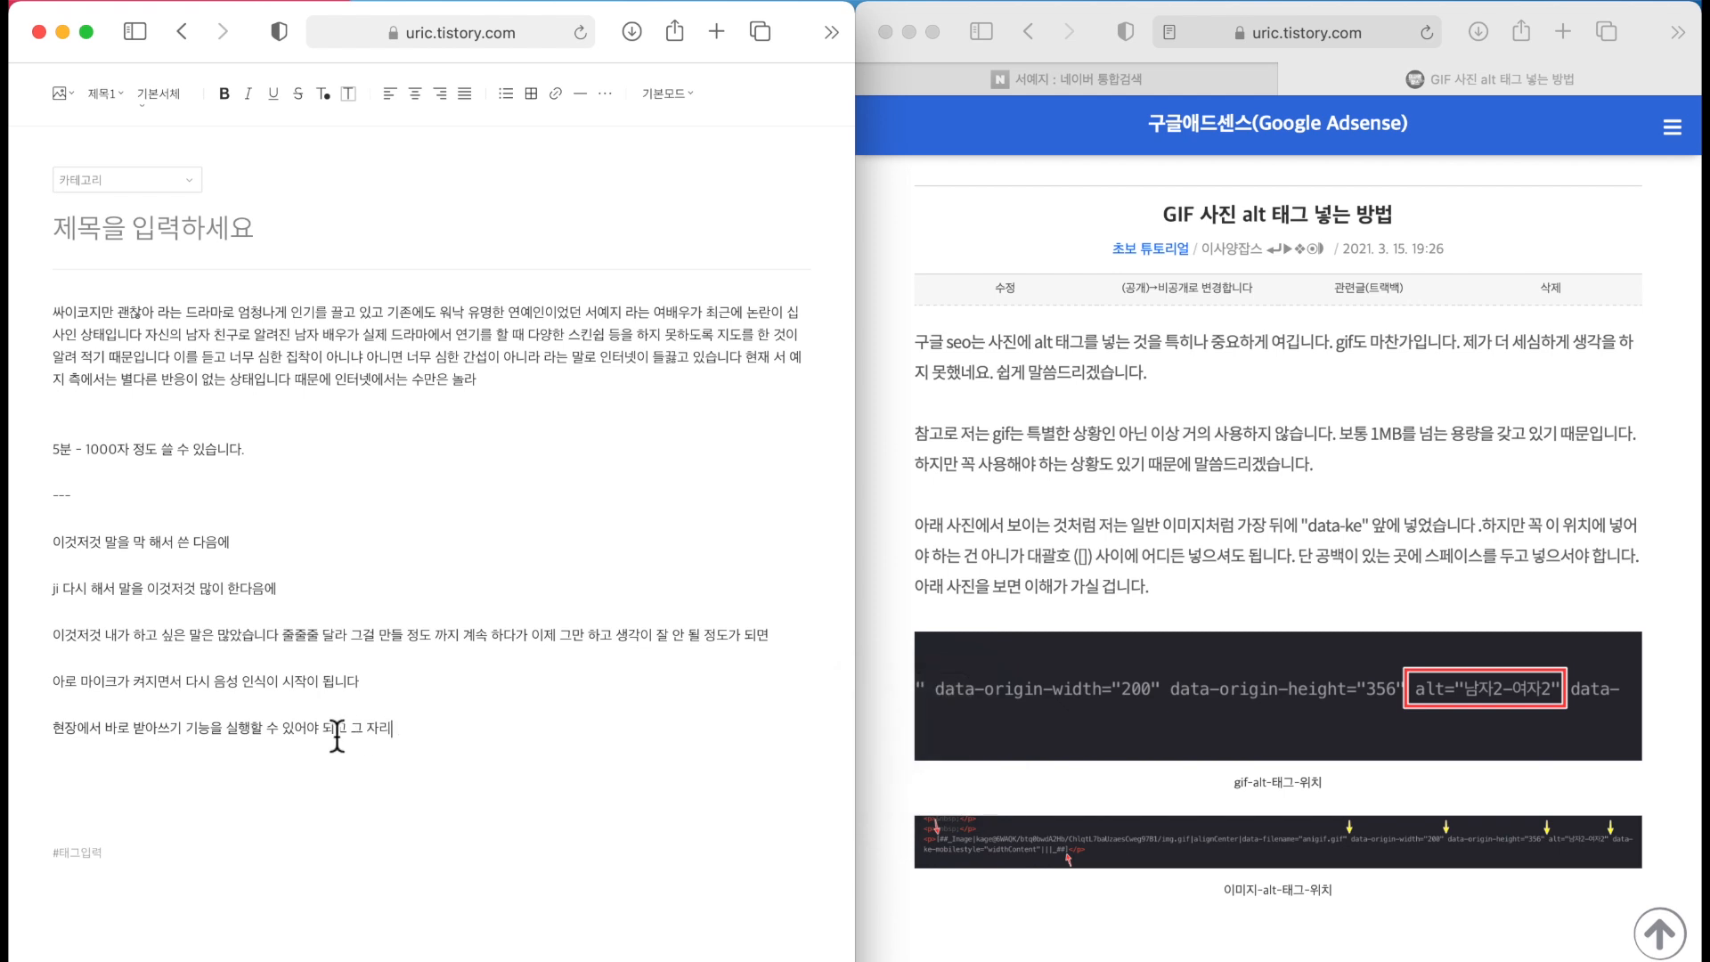
Shorten "있어야 되고" to "있어고" in the draft's last sentence and add an empty line below it.
left_click(336, 732)
key("BackSpace")
key("BackSpace")
key("Return")
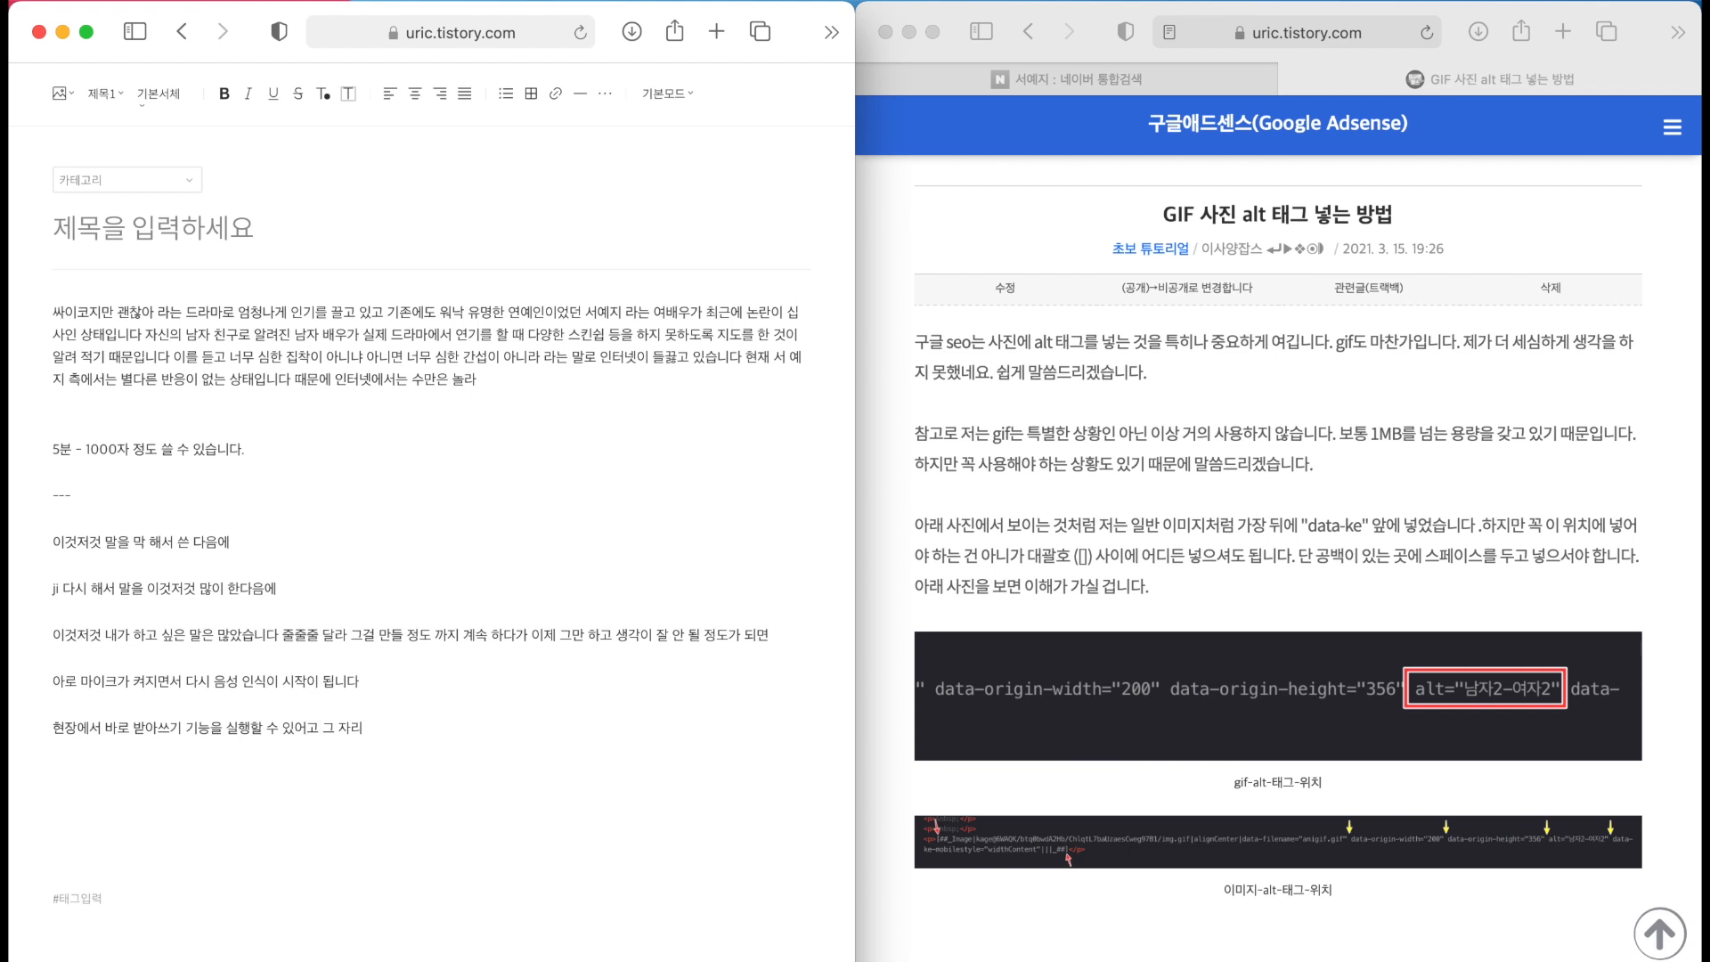